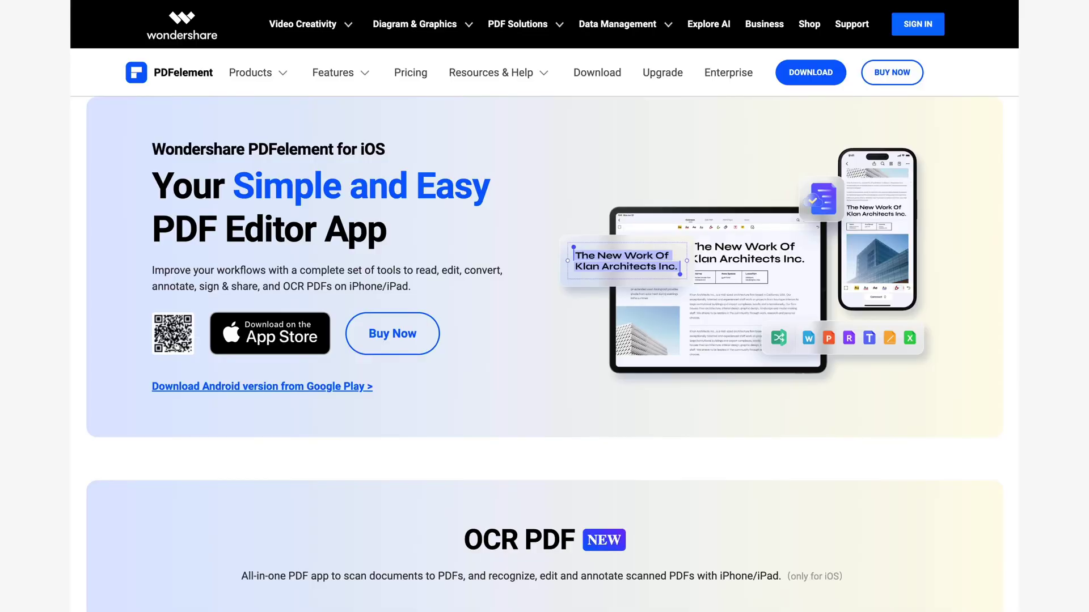
Scroll to the OCR PDF section listing Scan, Recognize, Edit & Annotate, and Save.
{"action": "scroll", "coordinate": [545, 329], "scroll_direction": "down", "scroll_amount": 4}
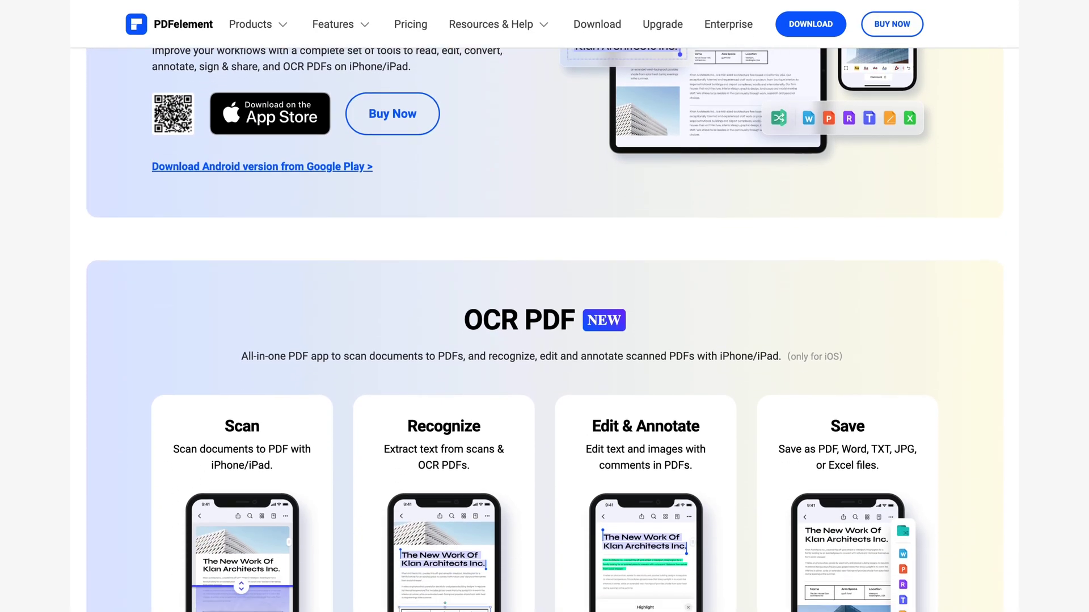
{"action": "scroll", "coordinate": [544, 329], "scroll_direction": "down", "scroll_amount": 4}
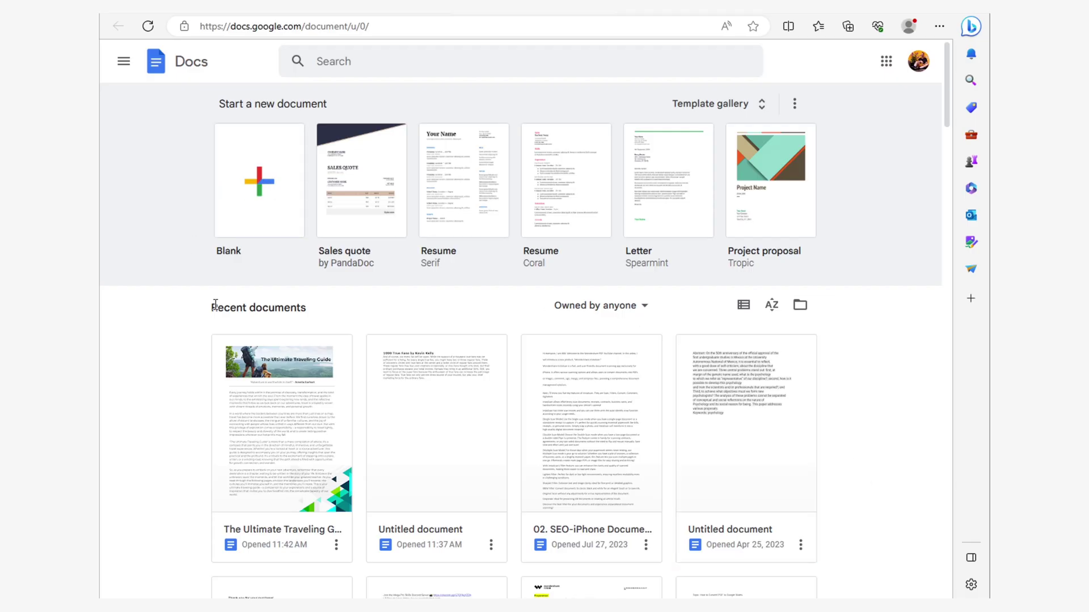
Create a blank document, turn on the ruler, and call up developer tools with F12.
{"action": "left_click", "coordinate": [282, 216]}
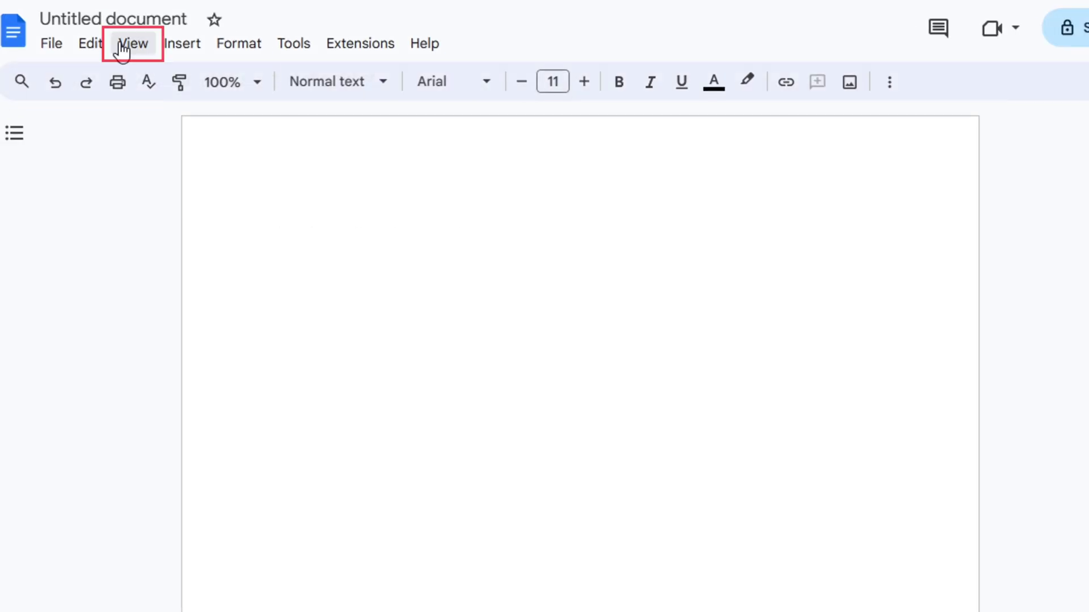
{"action": "left_click", "coordinate": [201, 67]}
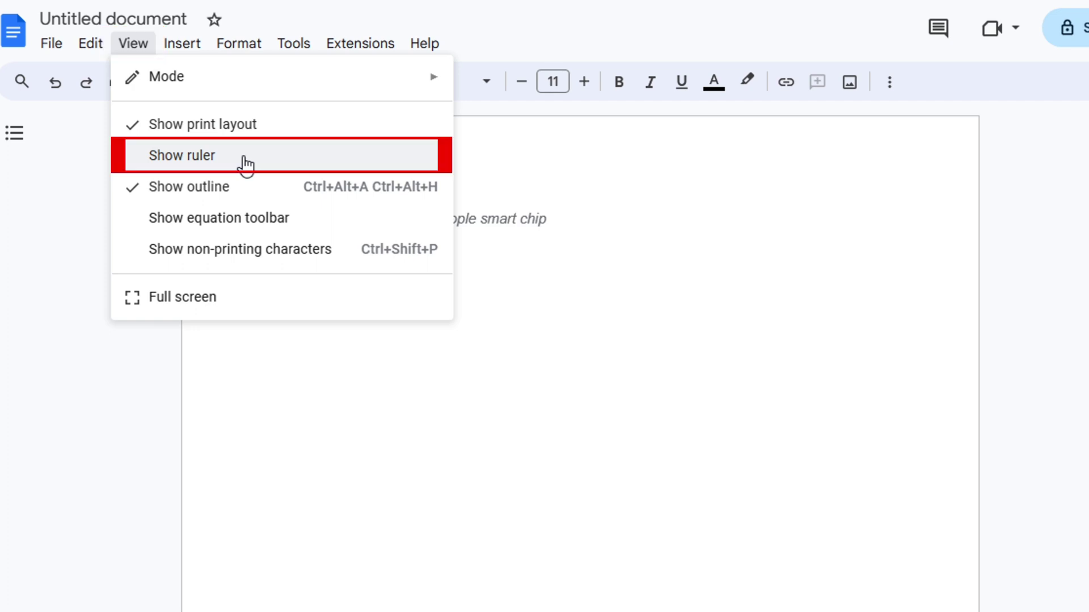
{"action": "left_click", "coordinate": [245, 163]}
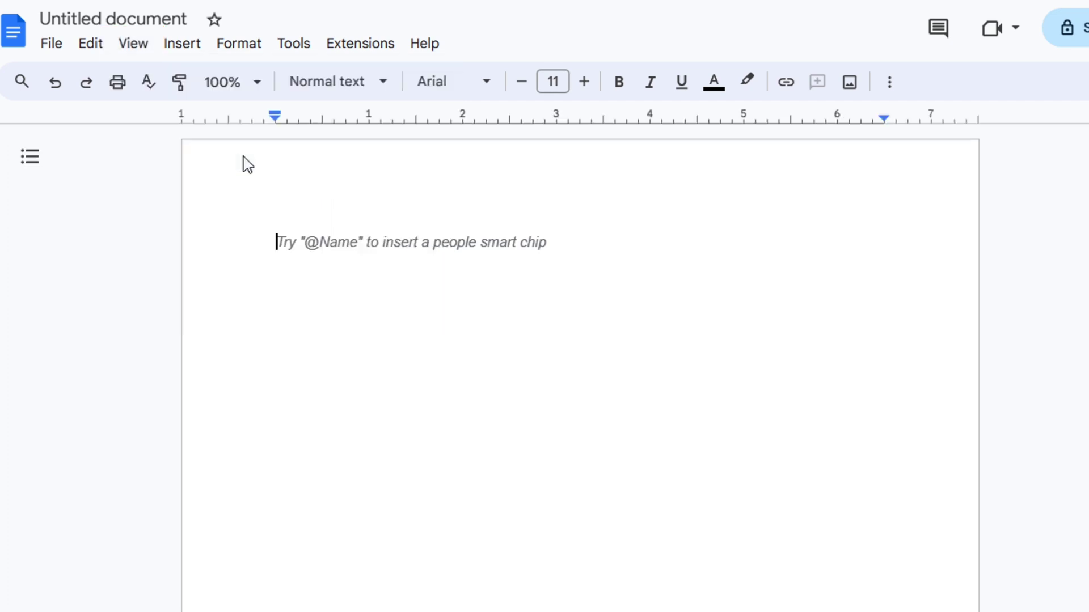
{"action": "key", "text": "F12"}
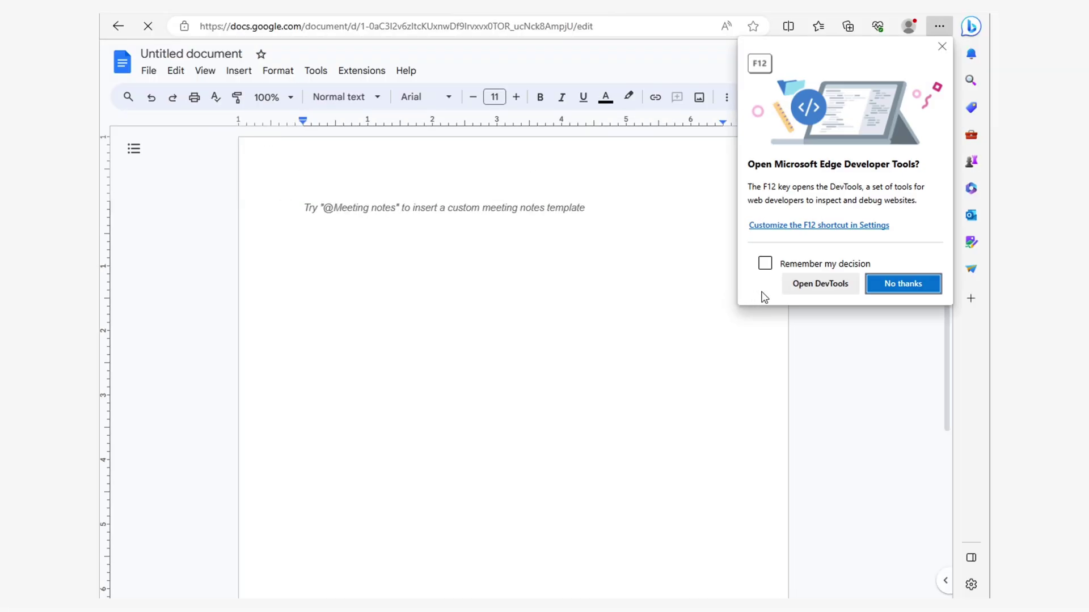
Emulate an iPhone 12 Pro in DevTools, rotated to portrait at 390 × 844.
{"action": "left_click", "coordinate": [821, 287]}
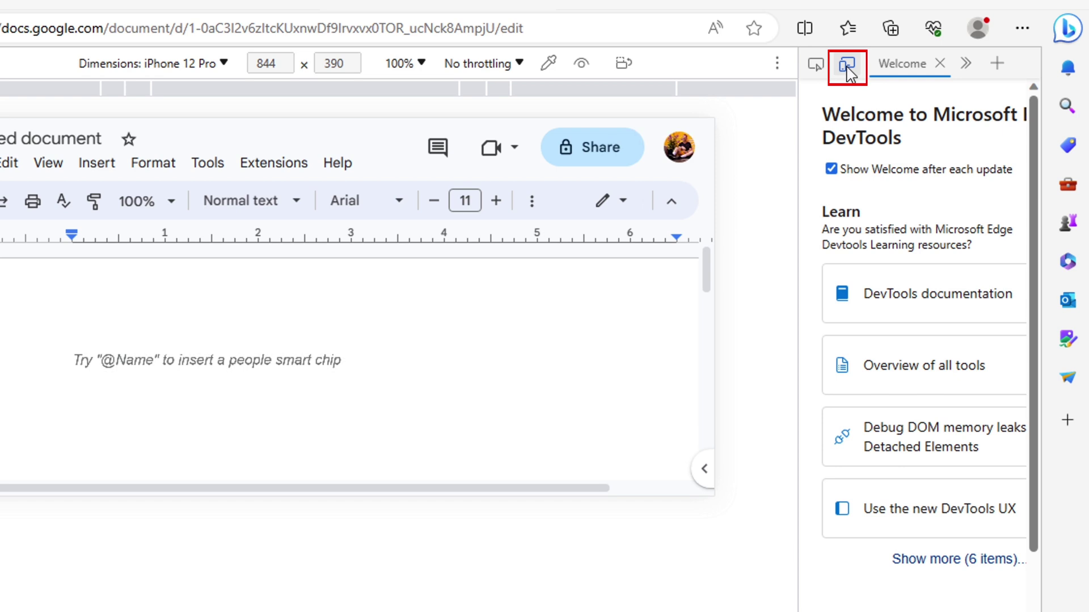
{"action": "left_click", "coordinate": [850, 73]}
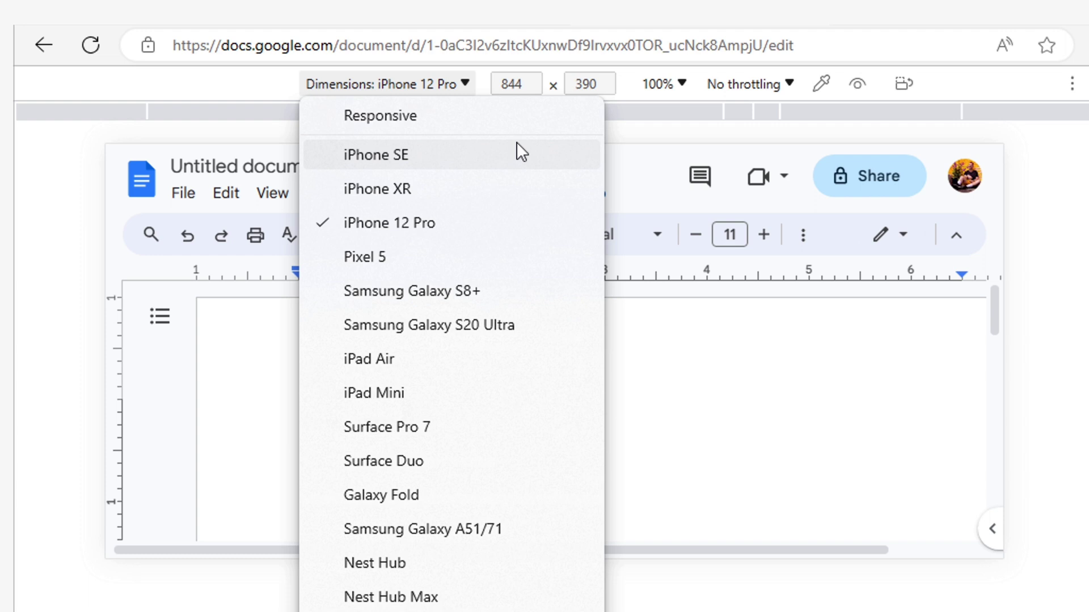
{"action": "left_click", "coordinate": [436, 228]}
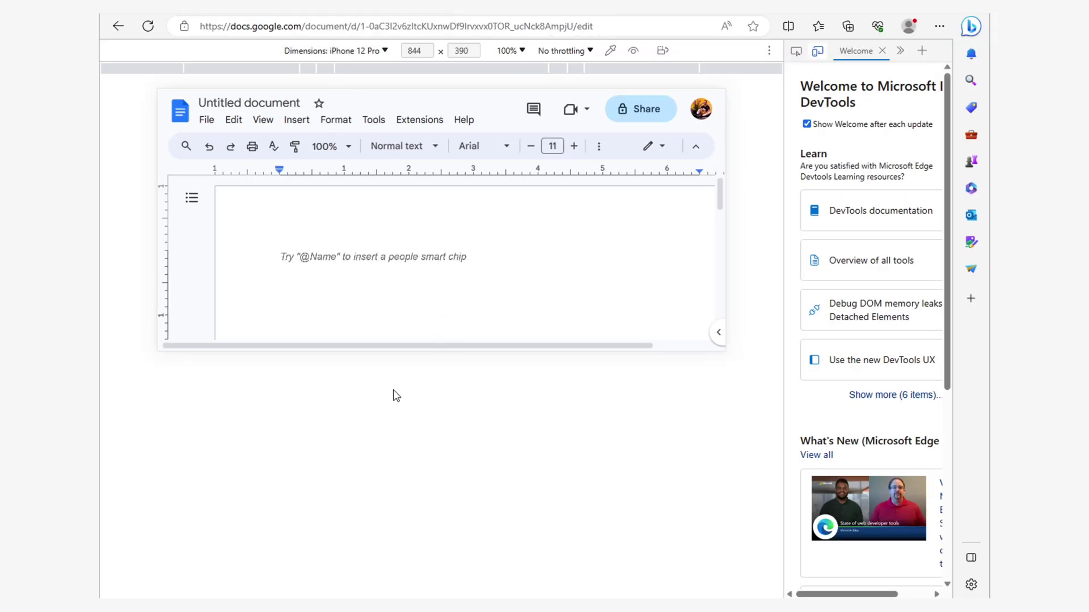
{"action": "left_click", "coordinate": [662, 50]}
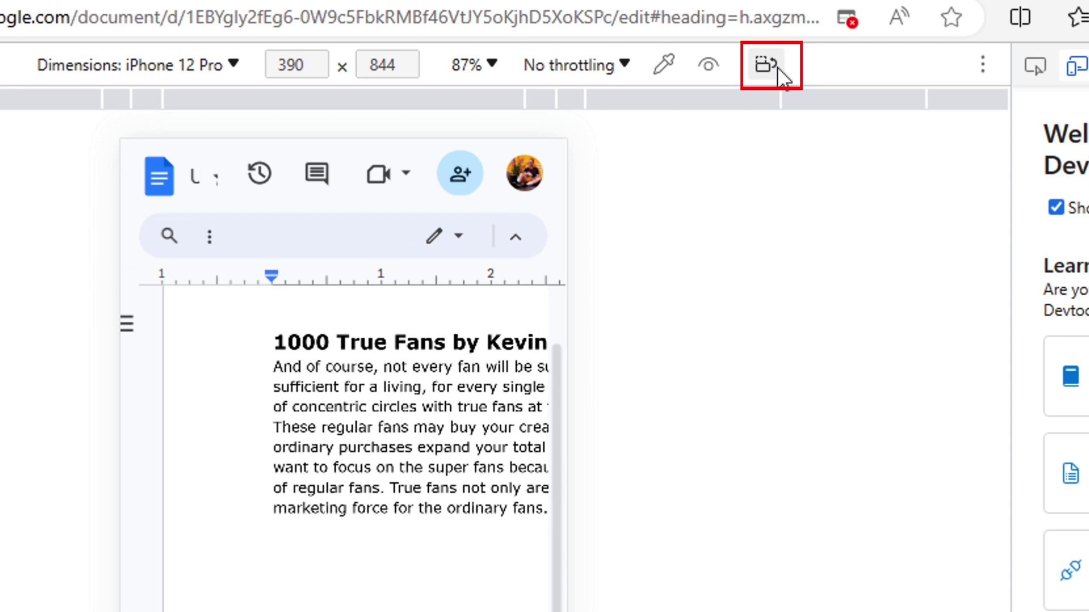
Rotate the emulation to landscape and update the Title style to match the '1000 True Fans' heading.
{"action": "left_click", "coordinate": [782, 74]}
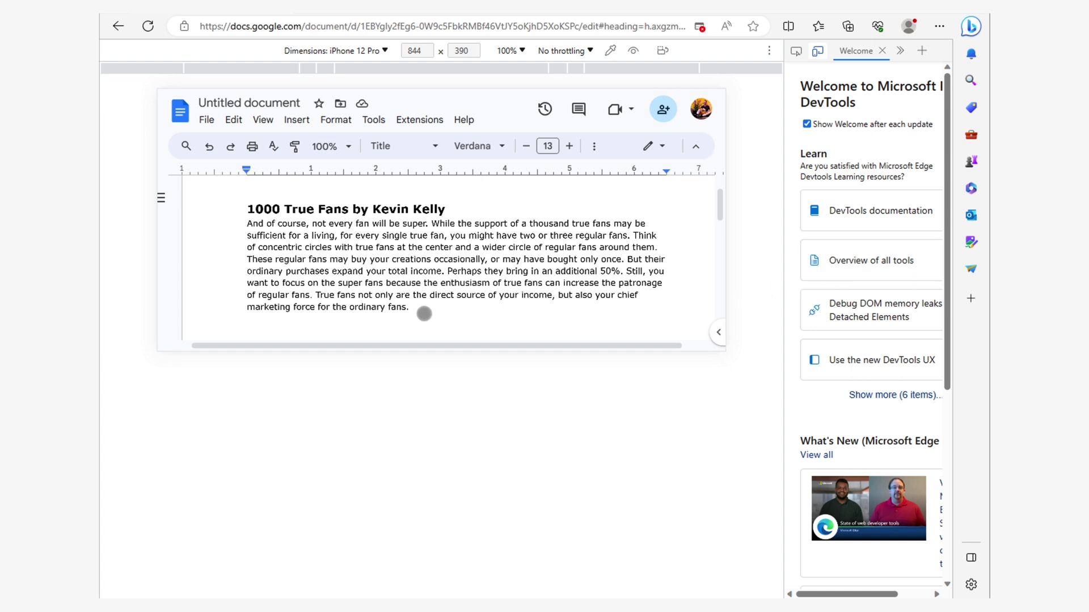
{"action": "left_click", "coordinate": [416, 308]}
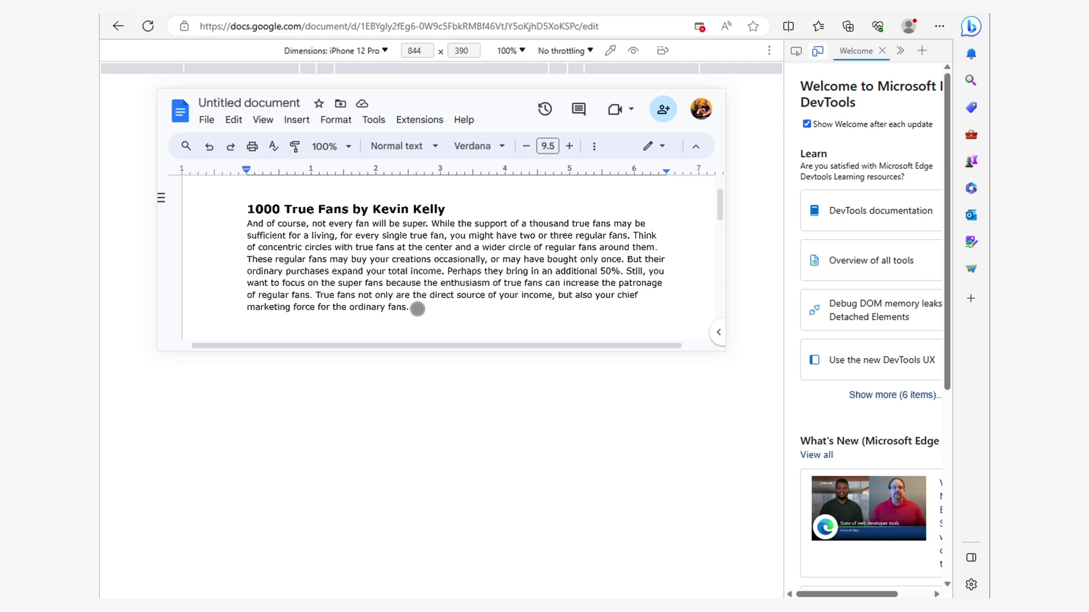
{"action": "triple_click", "coordinate": [397, 209]}
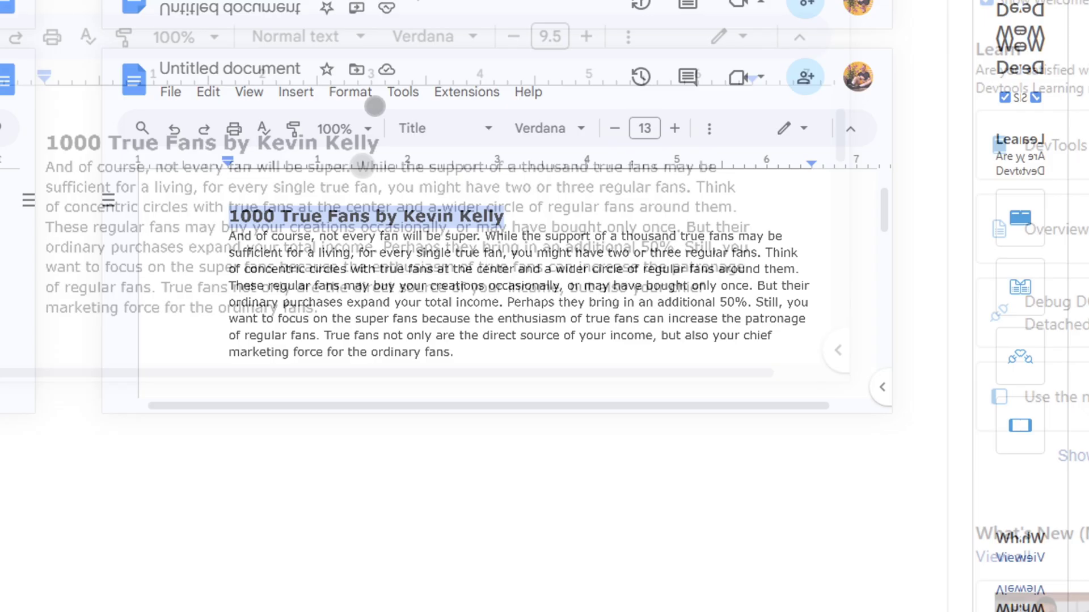
{"action": "left_click", "coordinate": [327, 63]}
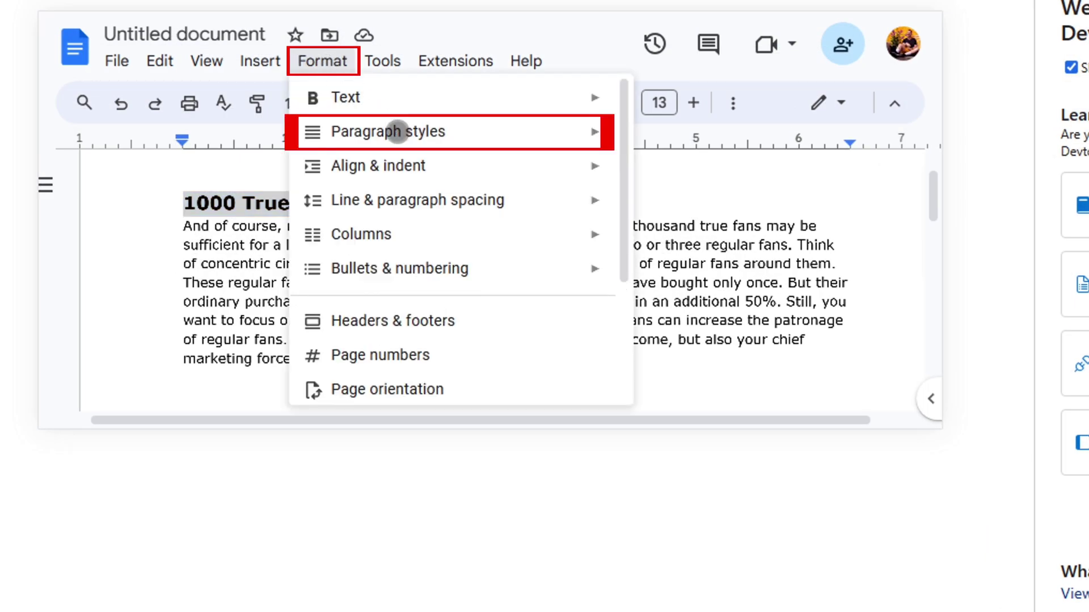
{"action": "mouse_move", "coordinate": [556, 136]}
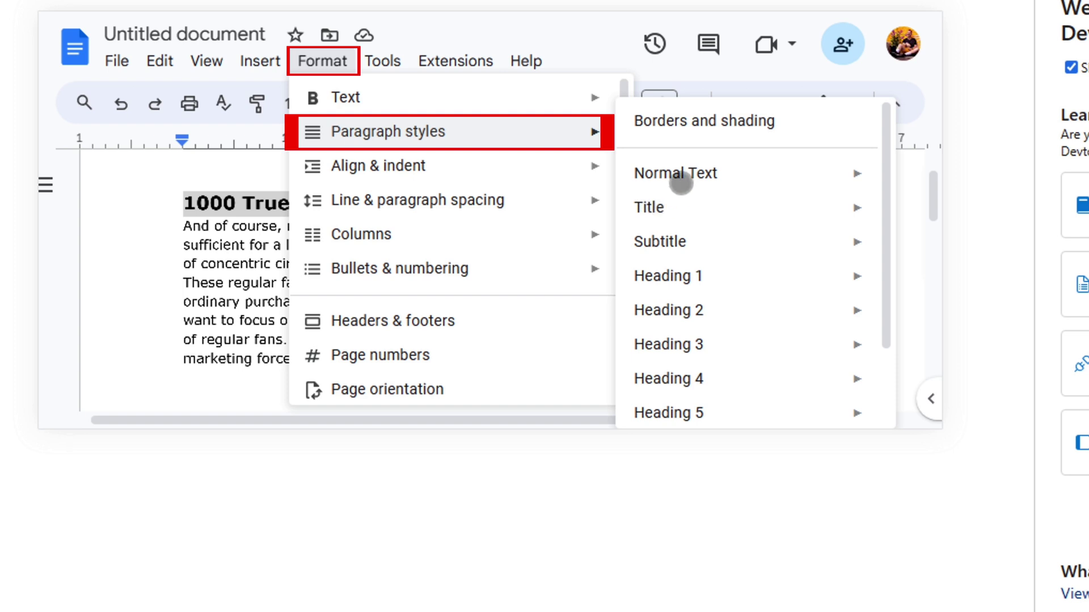
{"action": "mouse_move", "coordinate": [680, 213]}
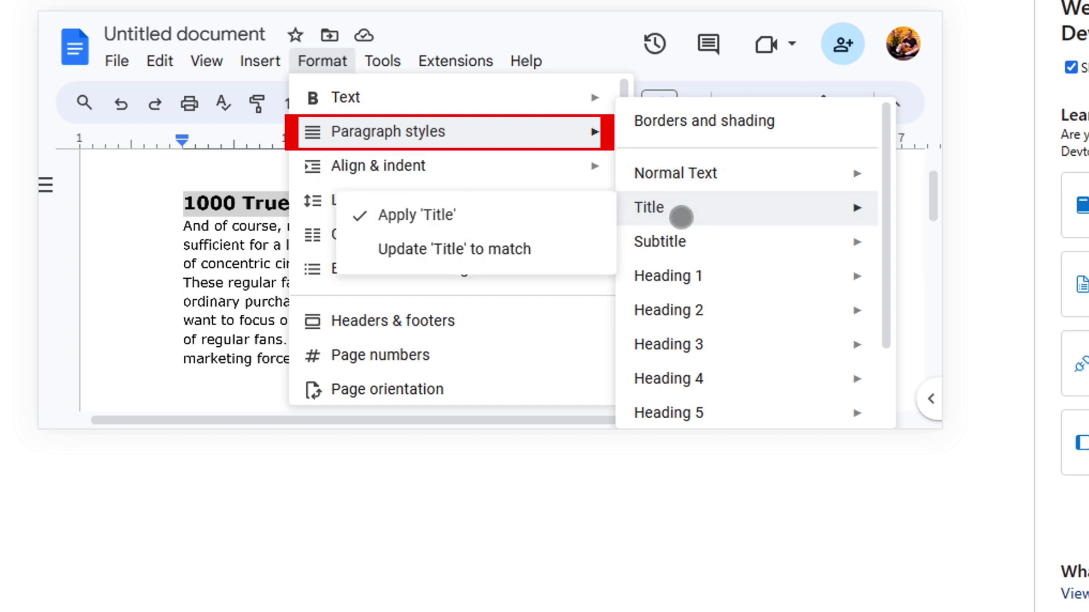
{"action": "left_click", "coordinate": [450, 250]}
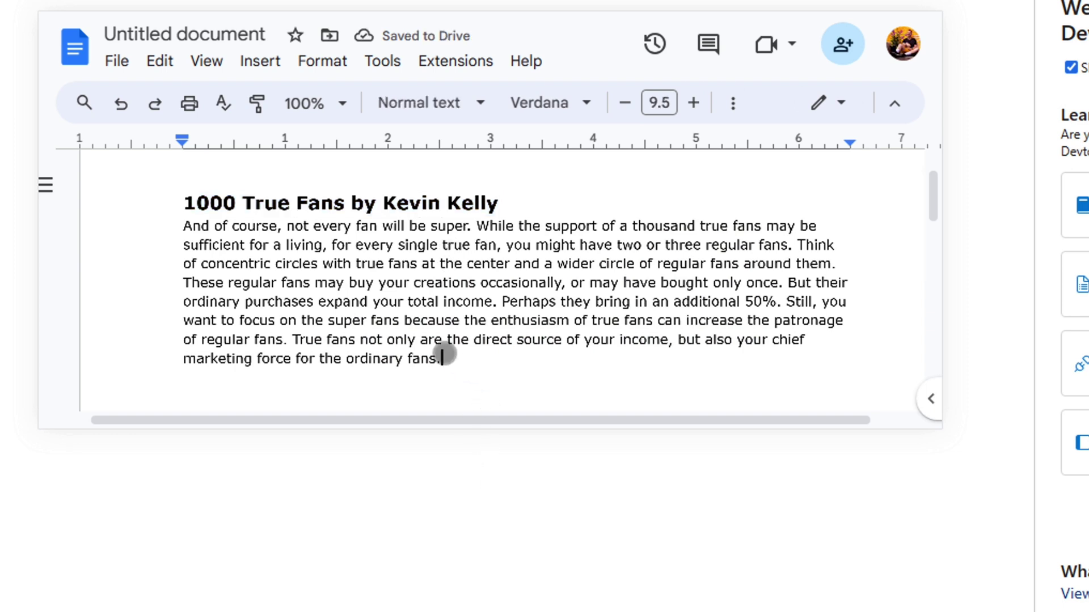
Apply Normal text to the article body so it reads in Verdana 9.5, and review it.
{"action": "left_click", "coordinate": [428, 103]}
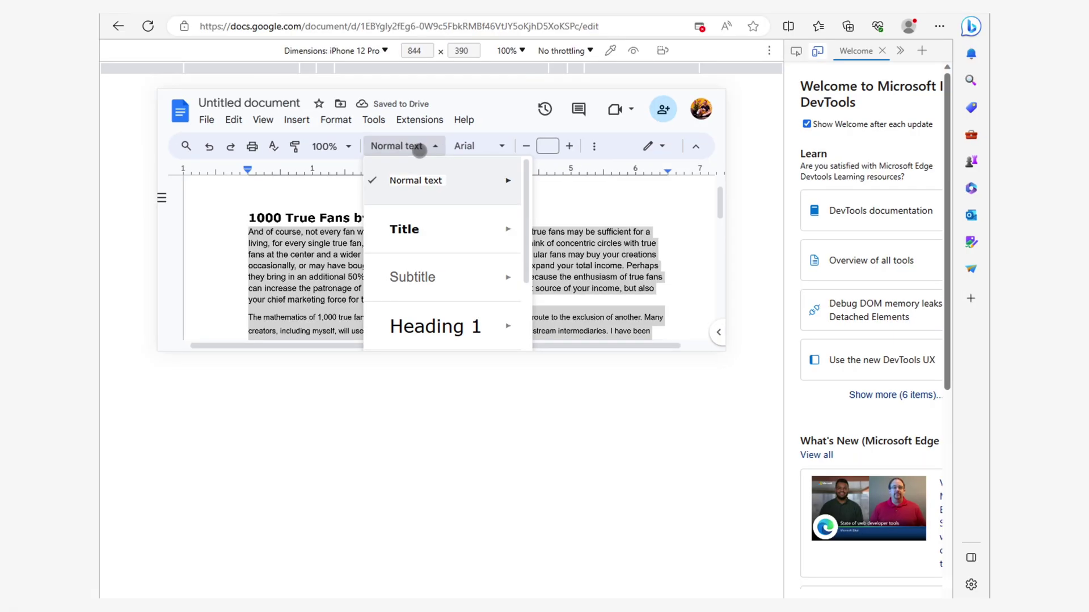
{"action": "left_click", "coordinate": [439, 196]}
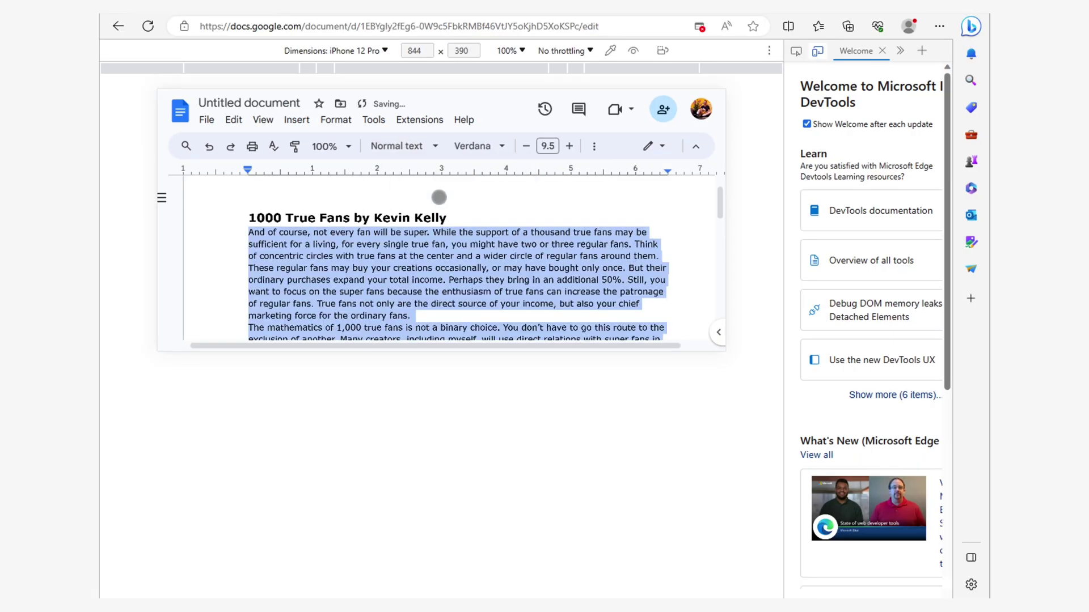
{"action": "left_click", "coordinate": [443, 244]}
{"action": "scroll", "coordinate": [442, 244], "scroll_direction": "down", "scroll_amount": 4}
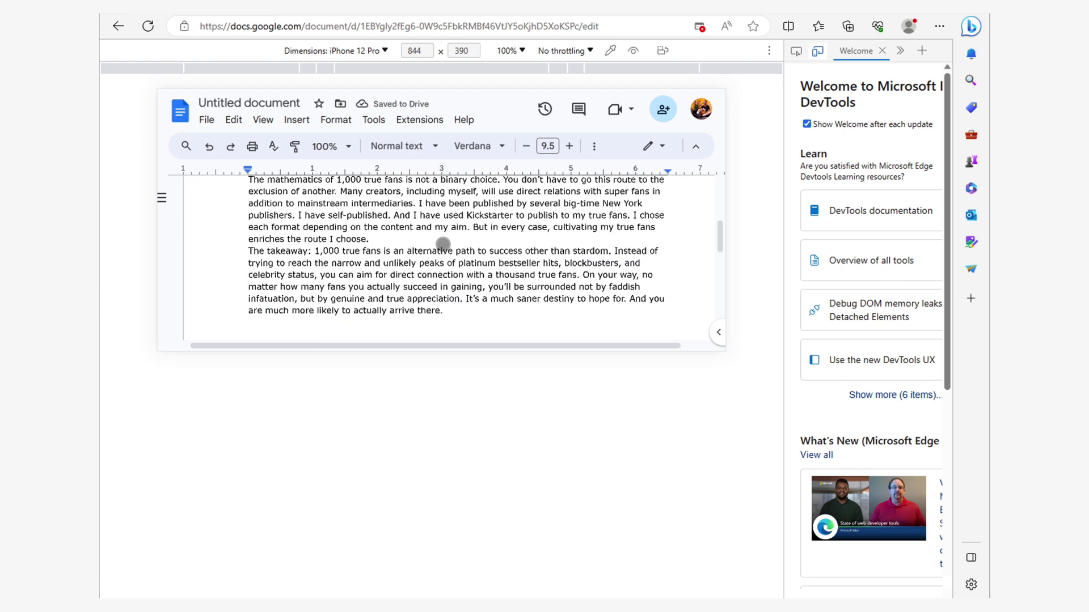
{"action": "scroll", "coordinate": [442, 244], "scroll_direction": "up", "scroll_amount": 2}
{"action": "scroll", "coordinate": [443, 244], "scroll_direction": "up", "scroll_amount": 3}
{"action": "scroll", "coordinate": [443, 244], "scroll_direction": "down", "scroll_amount": 5}
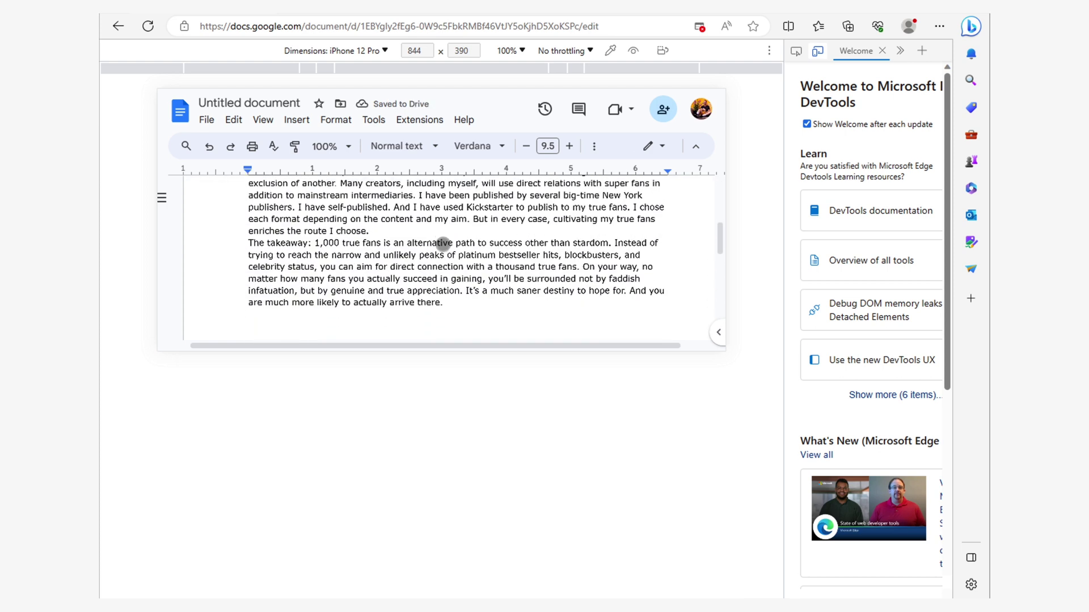
{"action": "scroll", "coordinate": [443, 244], "scroll_direction": "up", "scroll_amount": 2}
{"action": "scroll", "coordinate": [443, 243], "scroll_direction": "up", "scroll_amount": 3}
{"action": "scroll", "coordinate": [443, 245], "scroll_direction": "down", "scroll_amount": 3}
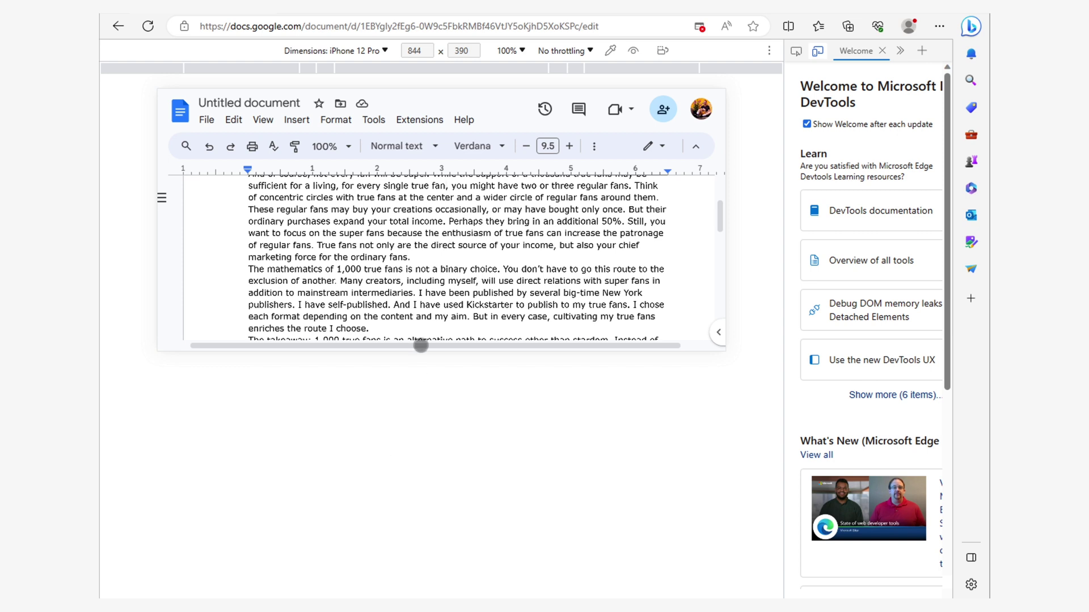
{"action": "scroll", "coordinate": [425, 301], "scroll_direction": "up", "scroll_amount": 3}
{"action": "scroll", "coordinate": [428, 302], "scroll_direction": "down", "scroll_amount": 1}
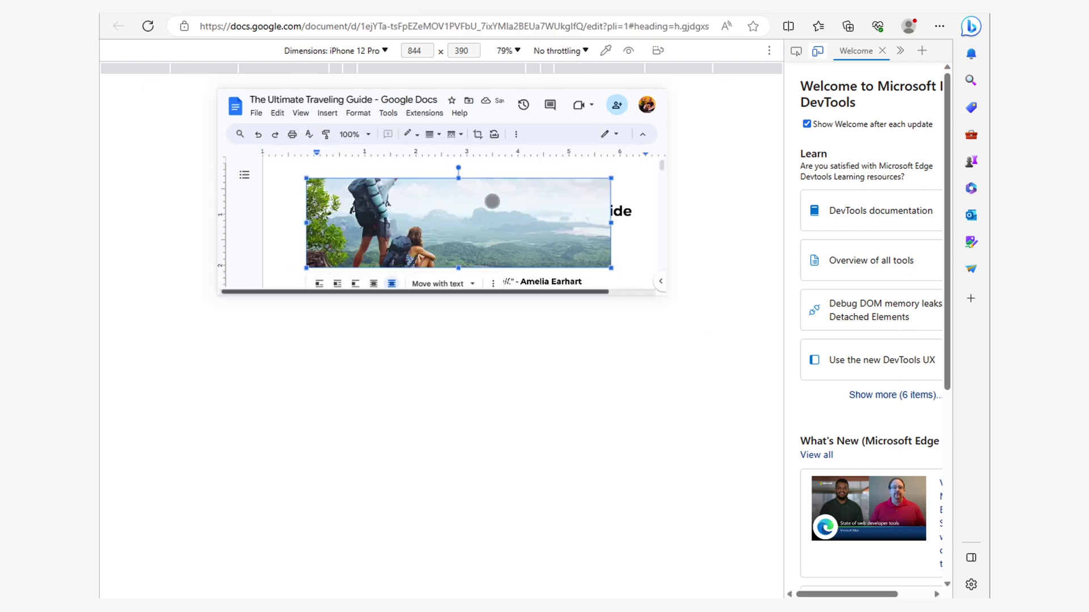
Reposition and resize the hikers banner photo to fit within the page width.
{"action": "left_click_drag", "start_coordinate": [485, 199], "coordinate": [420, 196]}
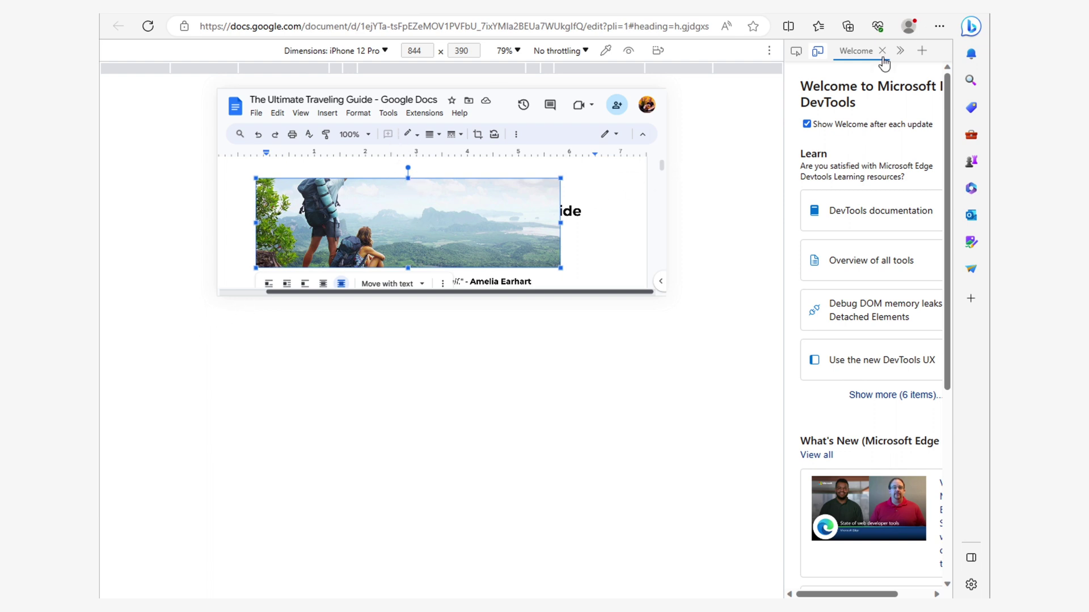
{"action": "left_click_drag", "start_coordinate": [557, 180], "coordinate": [665, 157]}
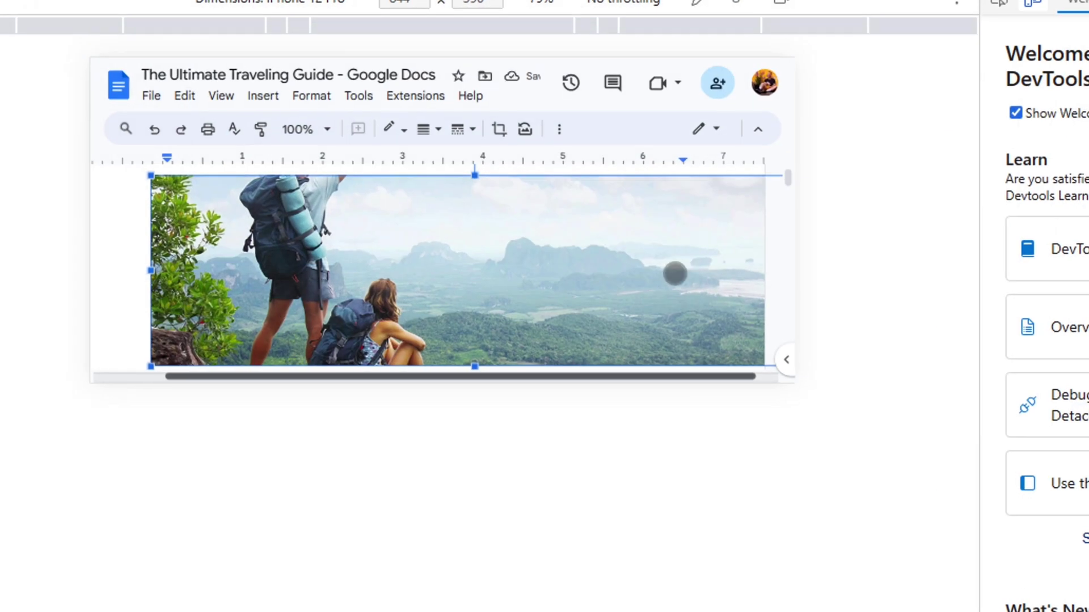
{"action": "left_click_drag", "start_coordinate": [782, 366], "coordinate": [677, 342]}
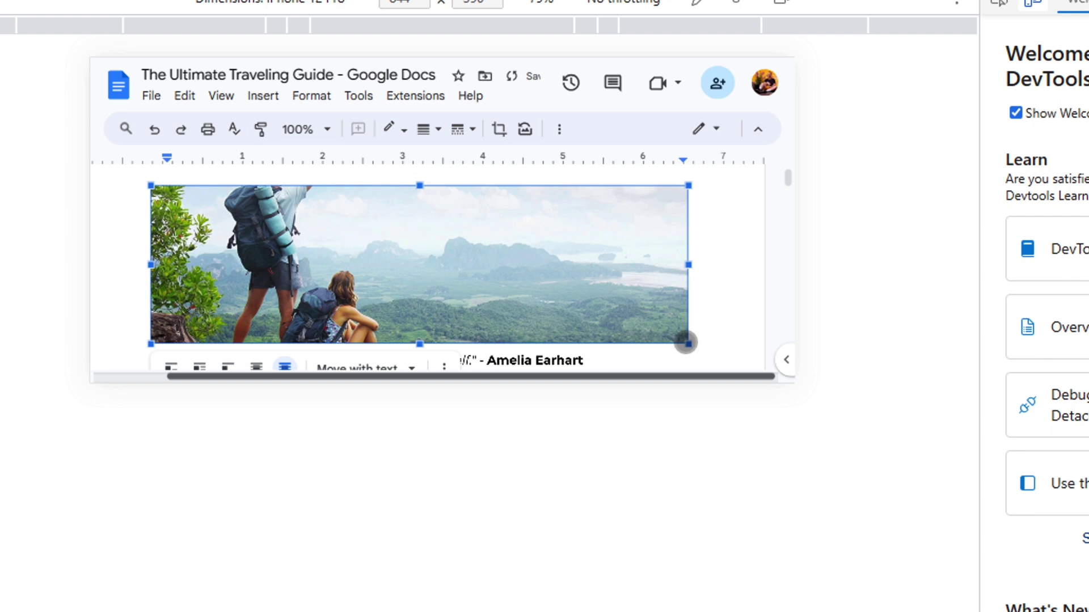
Shrink the hikers banner slightly and set it Behind text so the title overlays it.
{"action": "right_click", "coordinate": [677, 341]}
{"action": "key", "text": "Escape"}
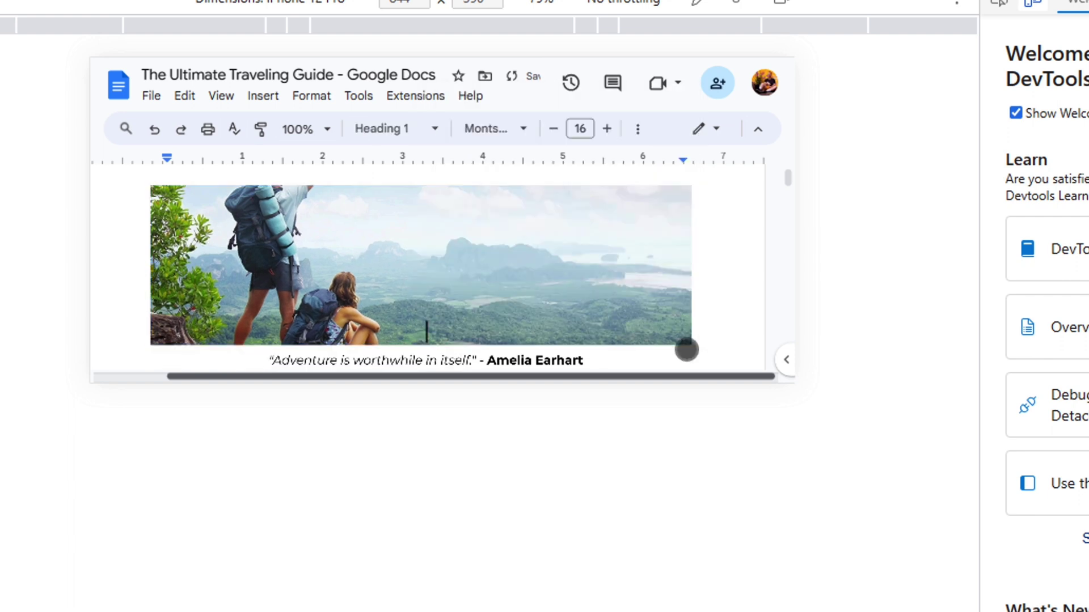
{"action": "left_click", "coordinate": [683, 333]}
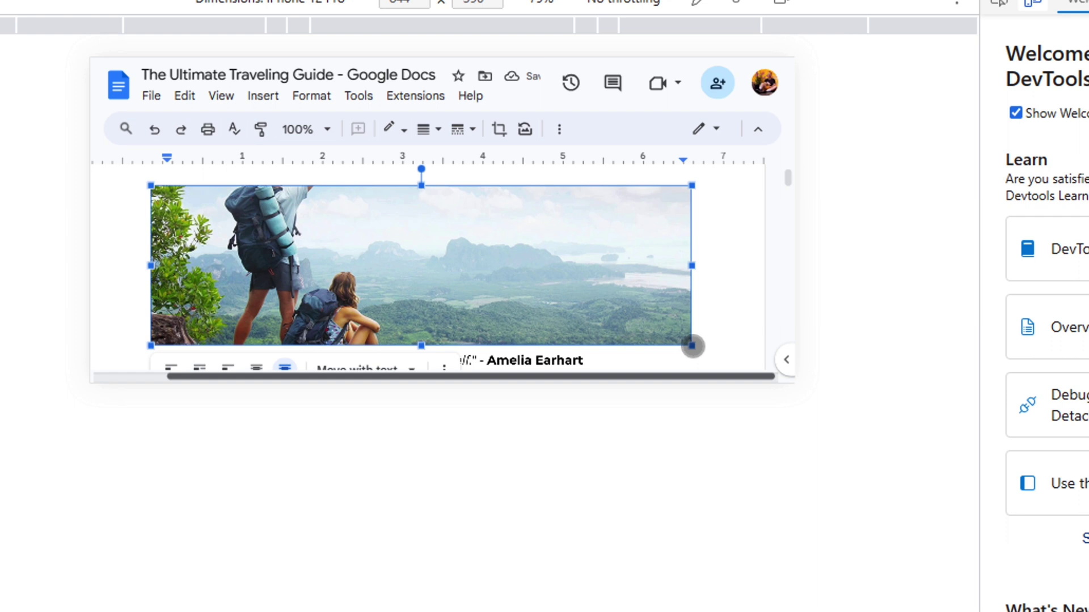
{"action": "left_click_drag", "start_coordinate": [692, 346], "coordinate": [662, 339]}
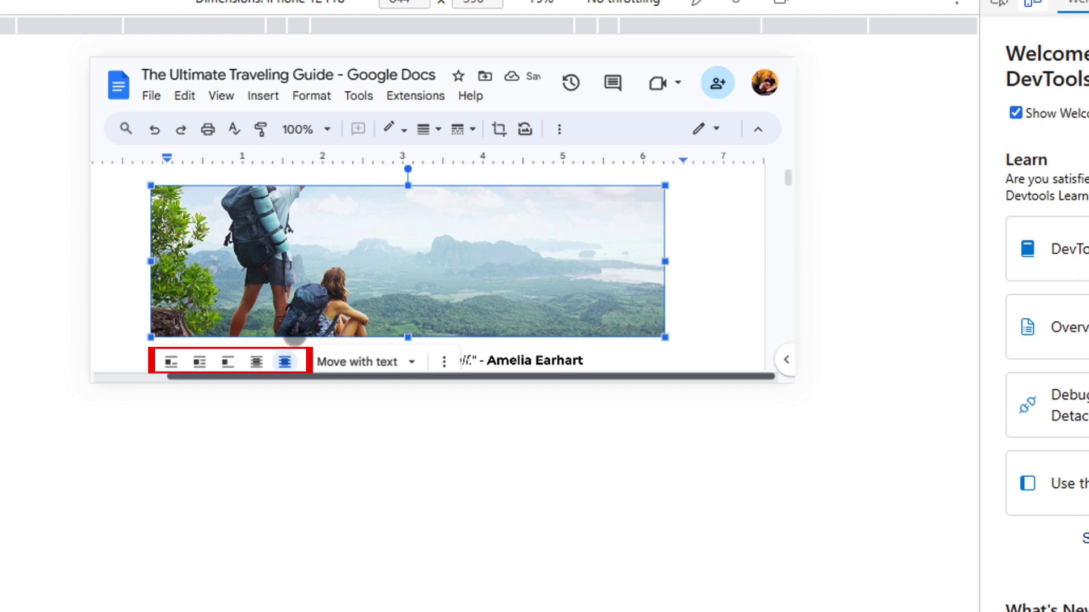
{"action": "left_click", "coordinate": [256, 362]}
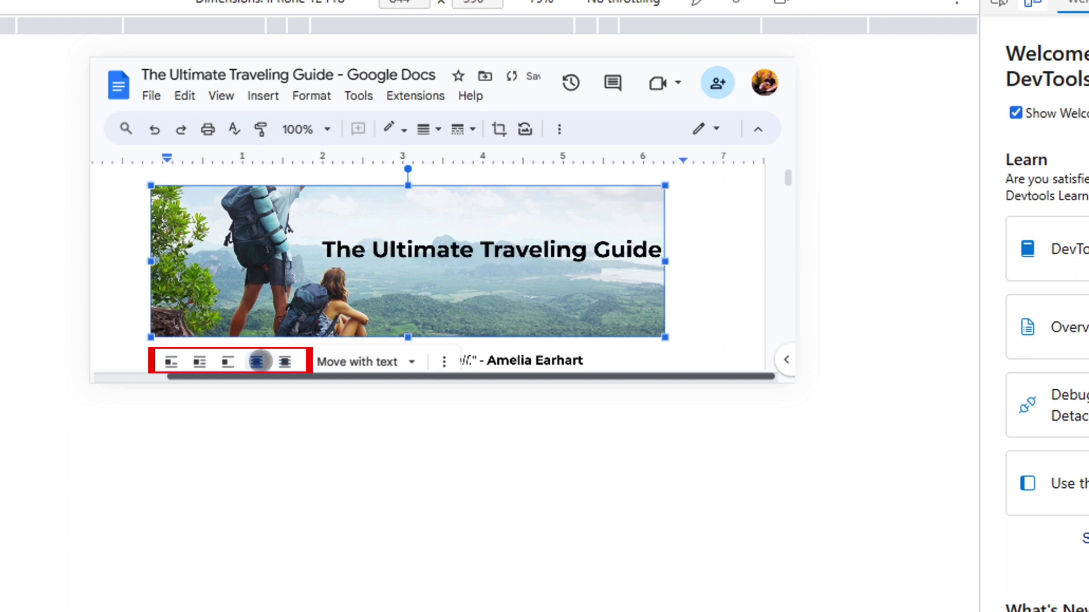
{"action": "left_click", "coordinate": [407, 254]}
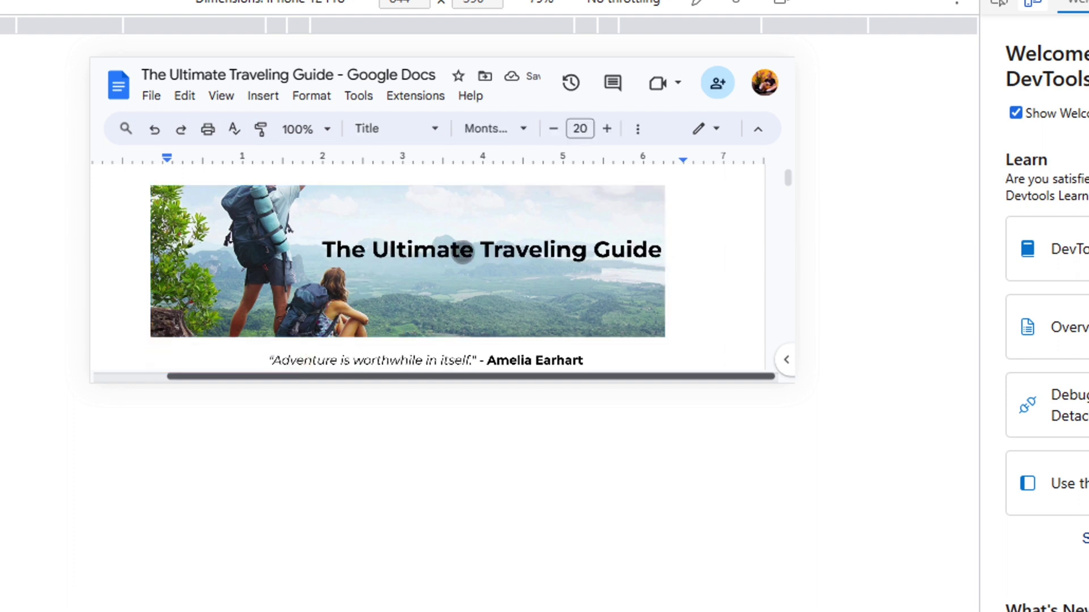
{"action": "left_click", "coordinate": [228, 348]}
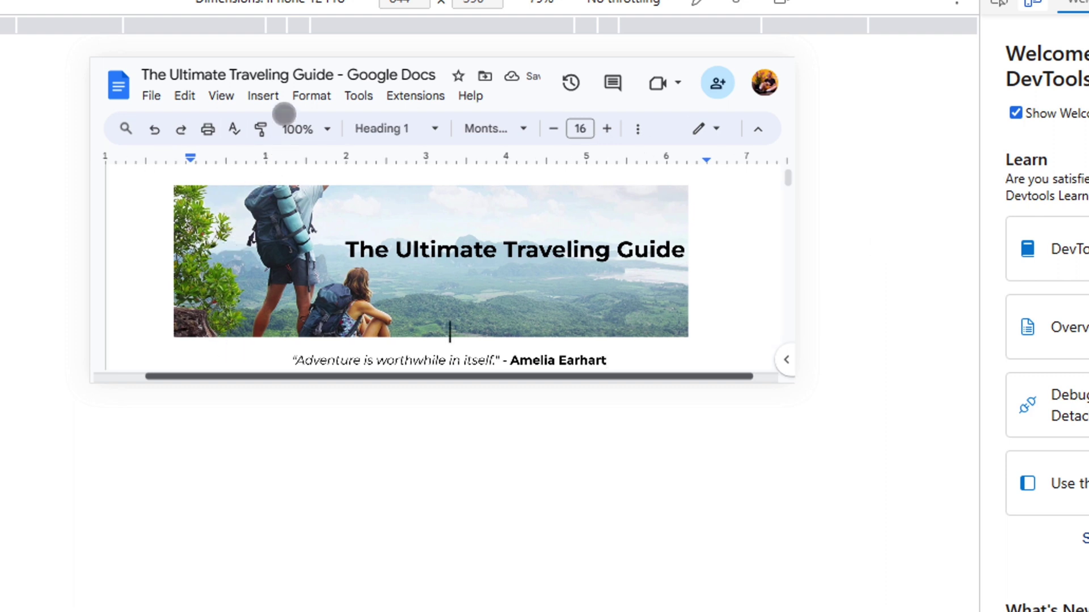
Insert a horizontal line and crop the architecture sketch photo inward from its top-right corner.
{"action": "left_click", "coordinate": [257, 95]}
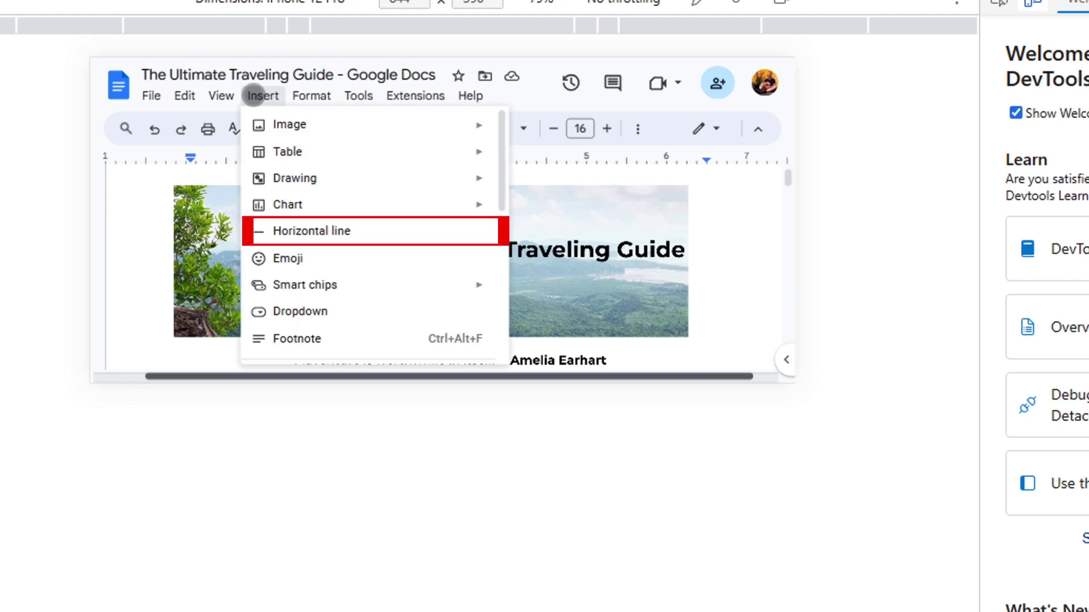
{"action": "left_click", "coordinate": [314, 229]}
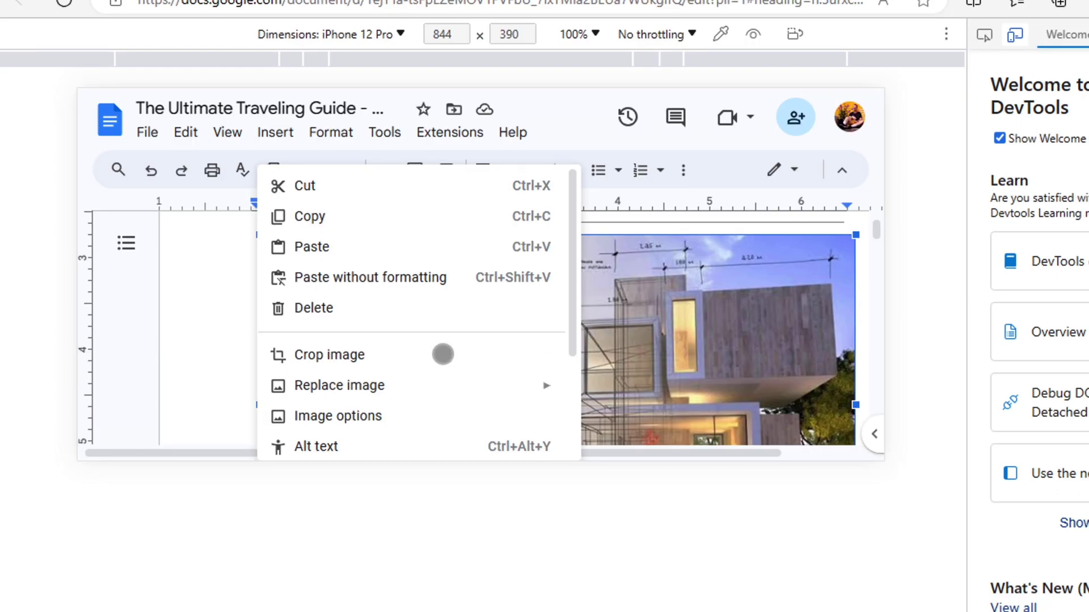
{"action": "left_click", "coordinate": [442, 355]}
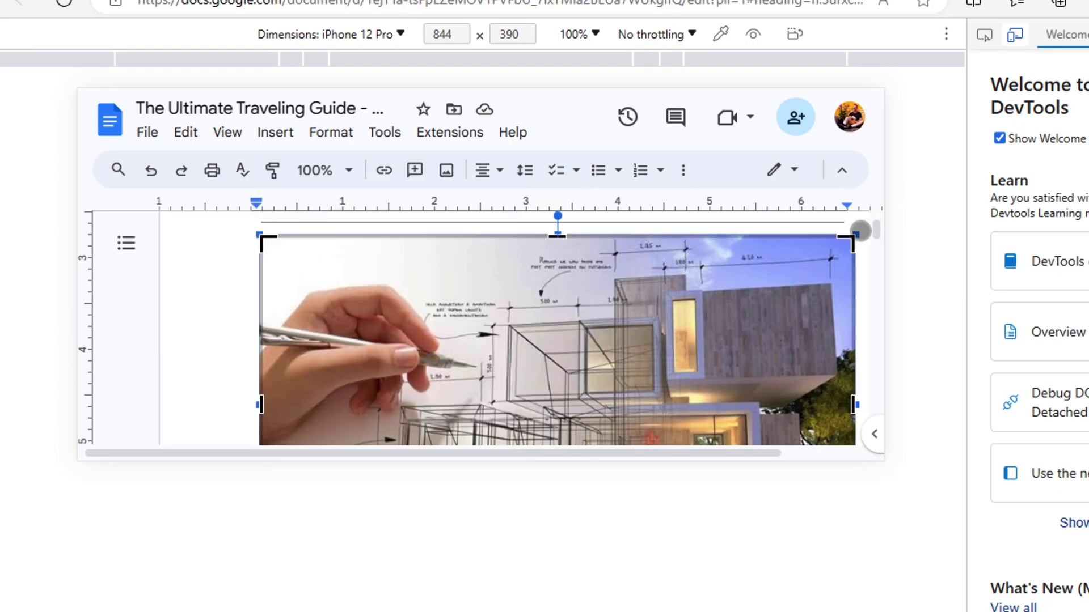
{"action": "left_click_drag", "start_coordinate": [845, 239], "coordinate": [836, 253]}
{"action": "key", "text": "Return"}
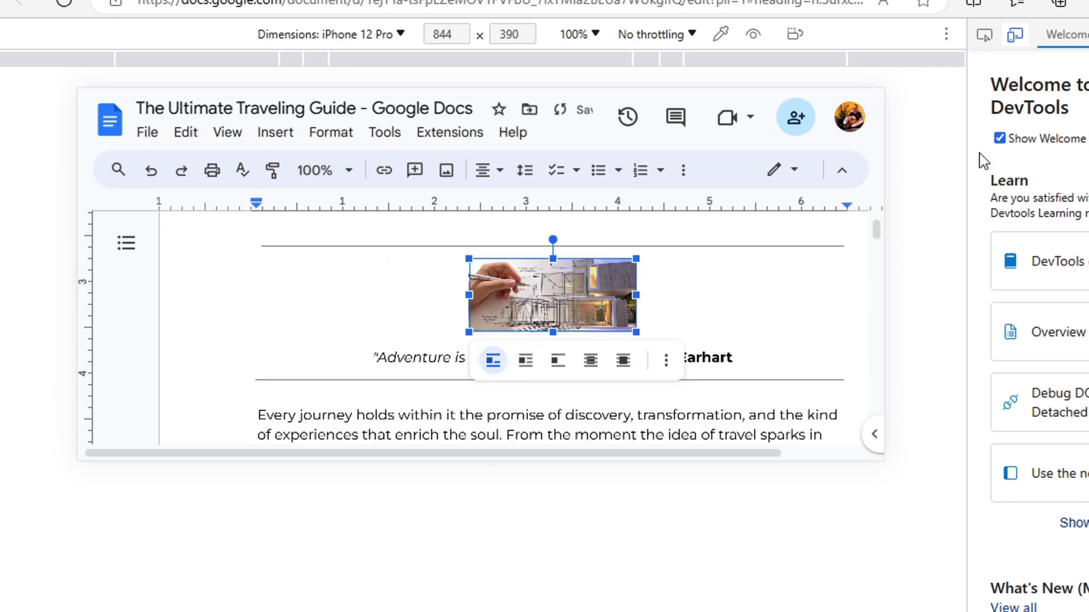
{"action": "left_click", "coordinate": [842, 278]}
Download the travel guide as a PDF Document (.pdf).
{"action": "left_click", "coordinate": [146, 134]}
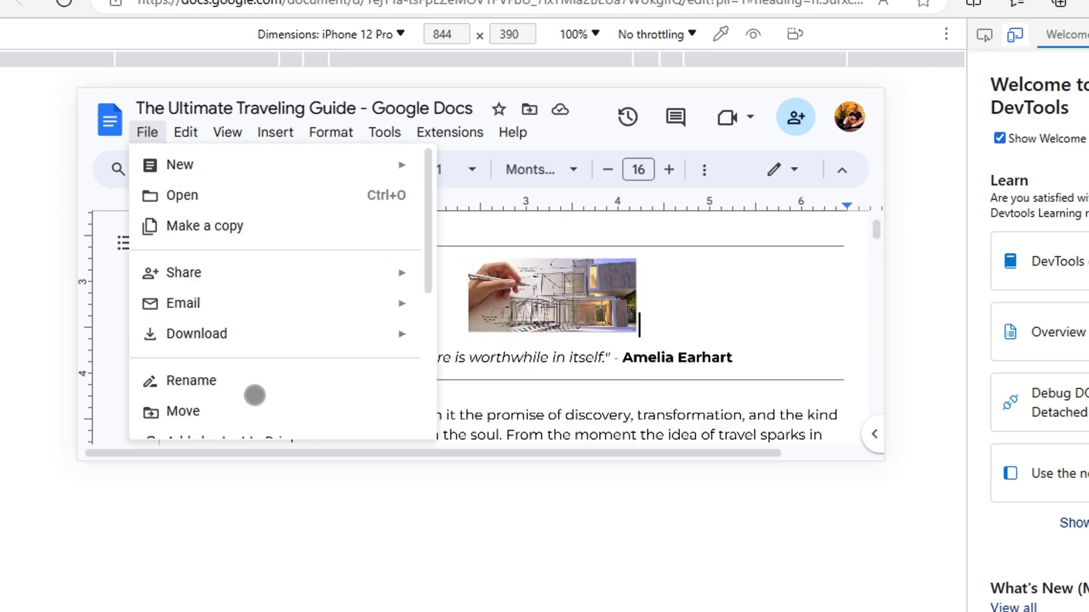
{"action": "mouse_move", "coordinate": [279, 338]}
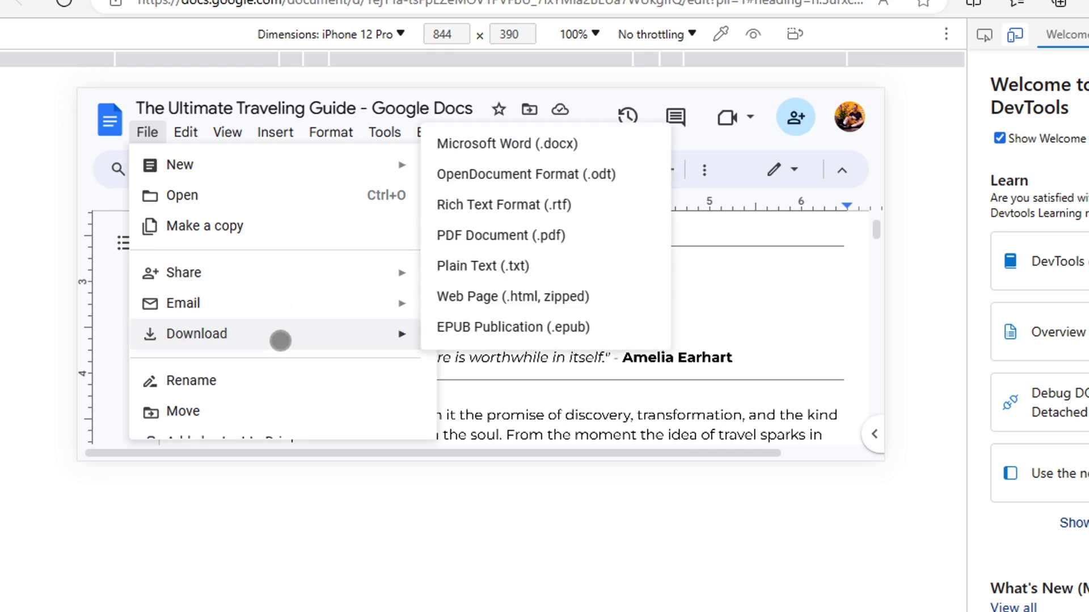
{"action": "left_click", "coordinate": [537, 234]}
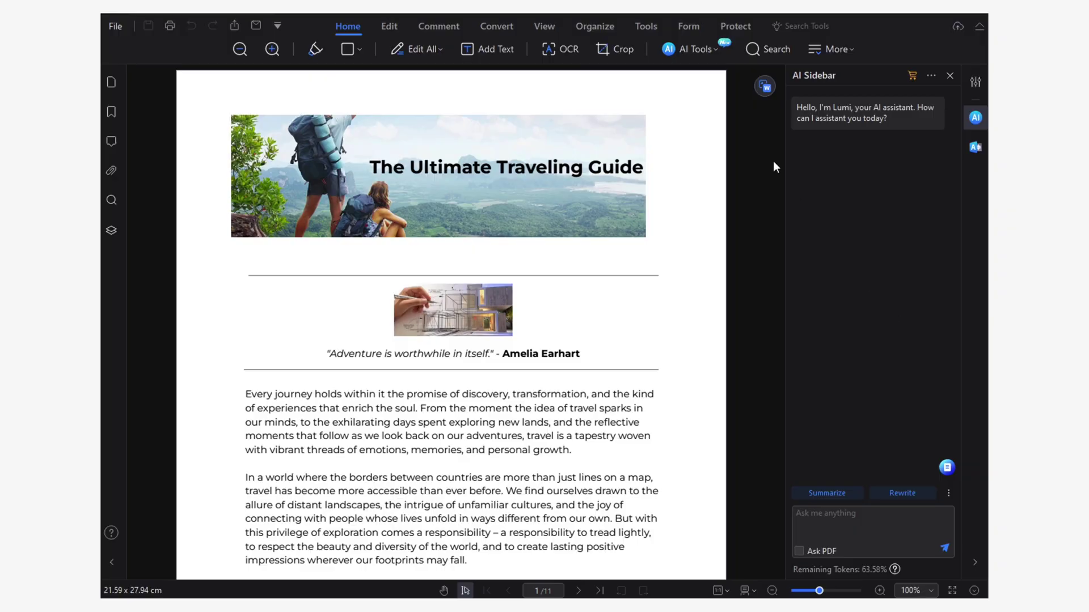
Bring up Compress PDF from Tools, showing High compression reducing 31 MB to 262 KB.
{"action": "left_click", "coordinate": [652, 27]}
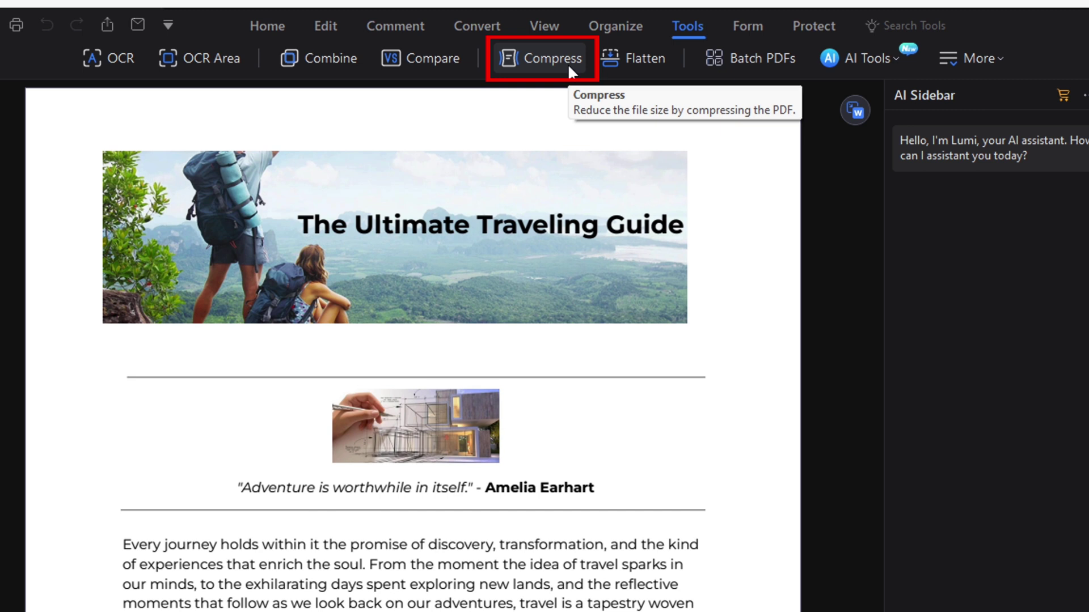
{"action": "left_click", "coordinate": [569, 68]}
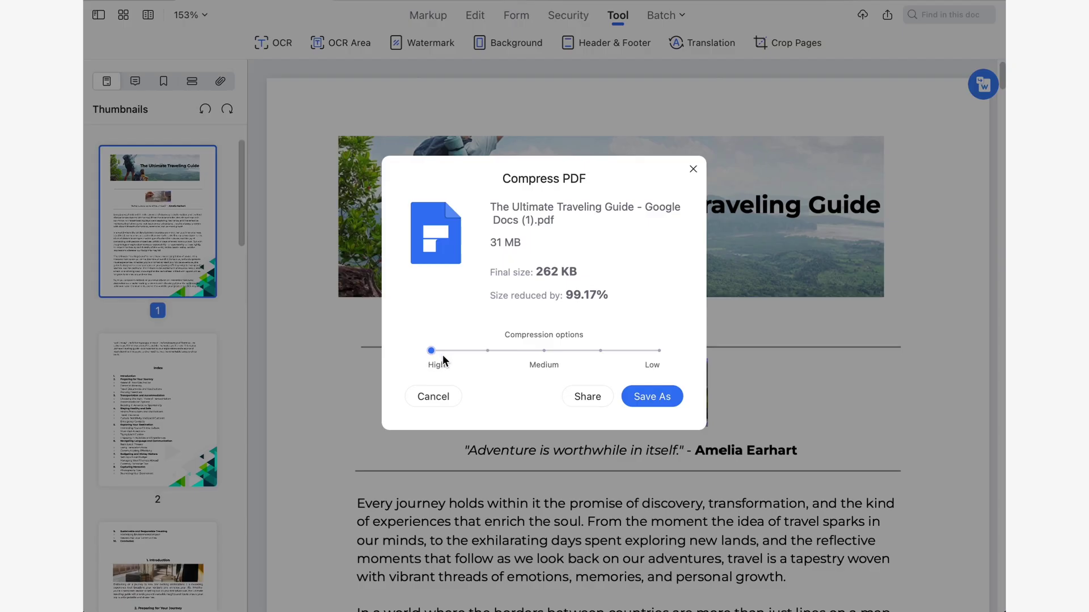
Step the compression slider from High to Low, passing Medium (952 KB) and ending at 1.8 MB.
{"action": "left_click", "coordinate": [488, 351]}
{"action": "left_click", "coordinate": [544, 351]}
{"action": "left_click", "coordinate": [601, 351]}
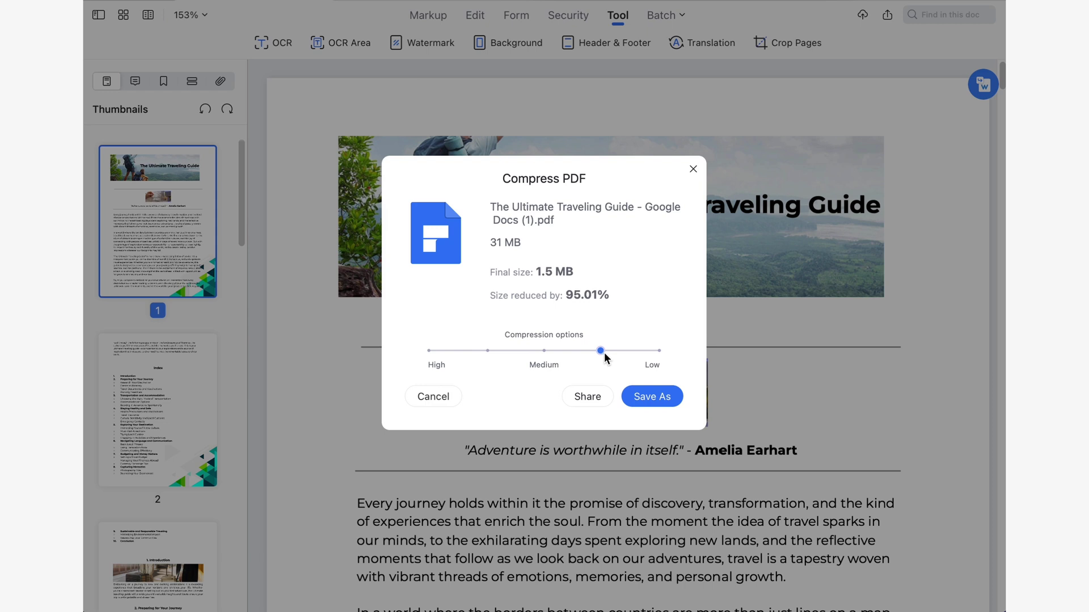
{"action": "left_click", "coordinate": [660, 351]}
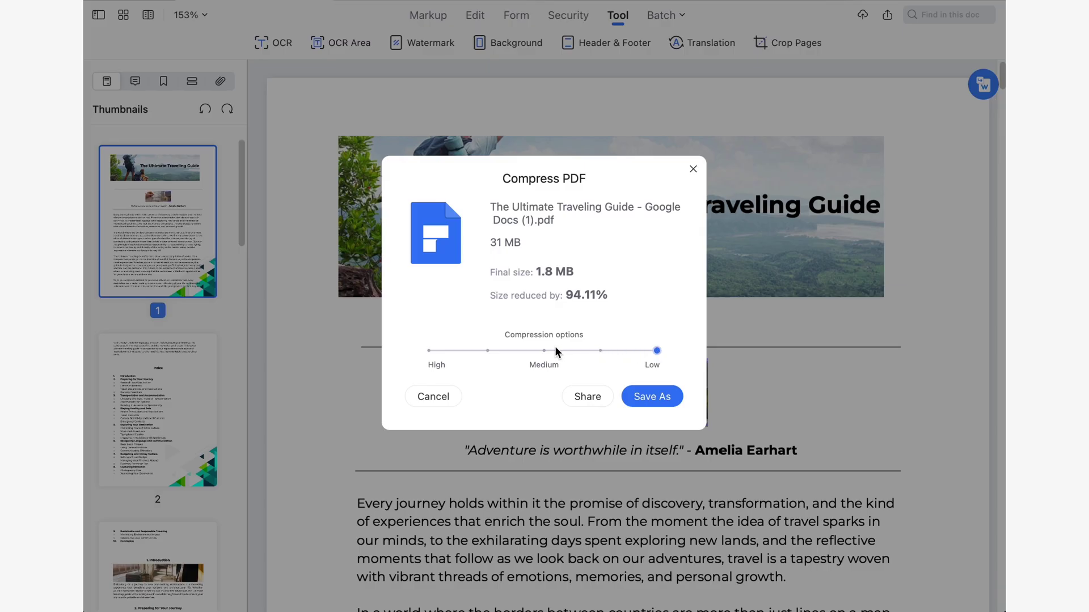
Return the compression slider to Medium for a 952 KB file, 97% smaller.
{"action": "left_click", "coordinate": [545, 349]}
{"action": "left_click", "coordinate": [489, 351]}
{"action": "left_click", "coordinate": [546, 350]}
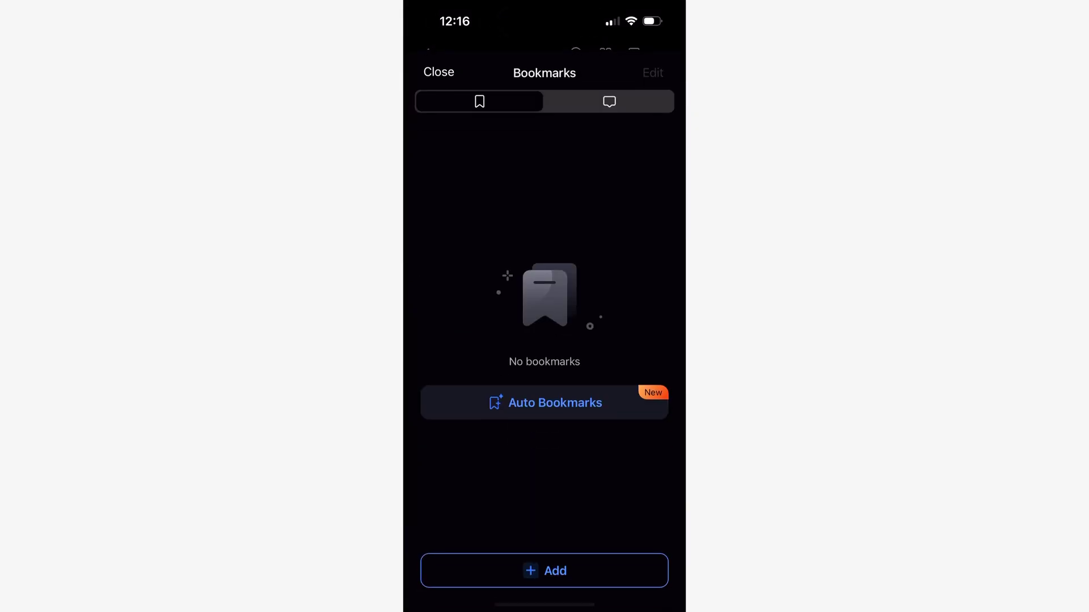
Auto-generate 'The Ultimate Traveling Guide' bookmark, then add an 'Exploring Your Destination' bookmark for page 6.
{"action": "left_click", "coordinate": [555, 402]}
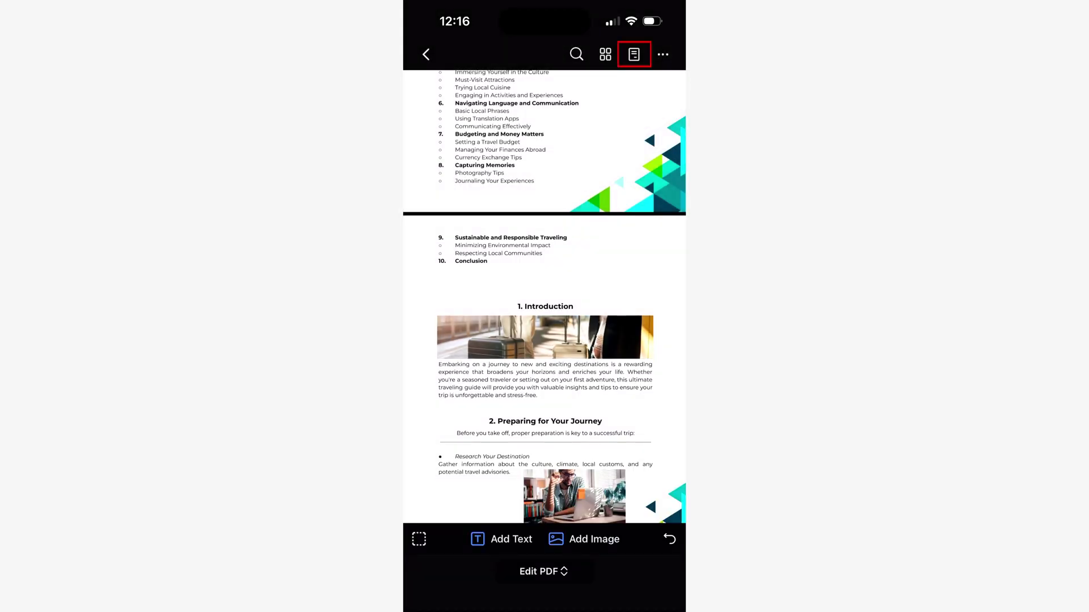
{"action": "key", "text": "Return"}
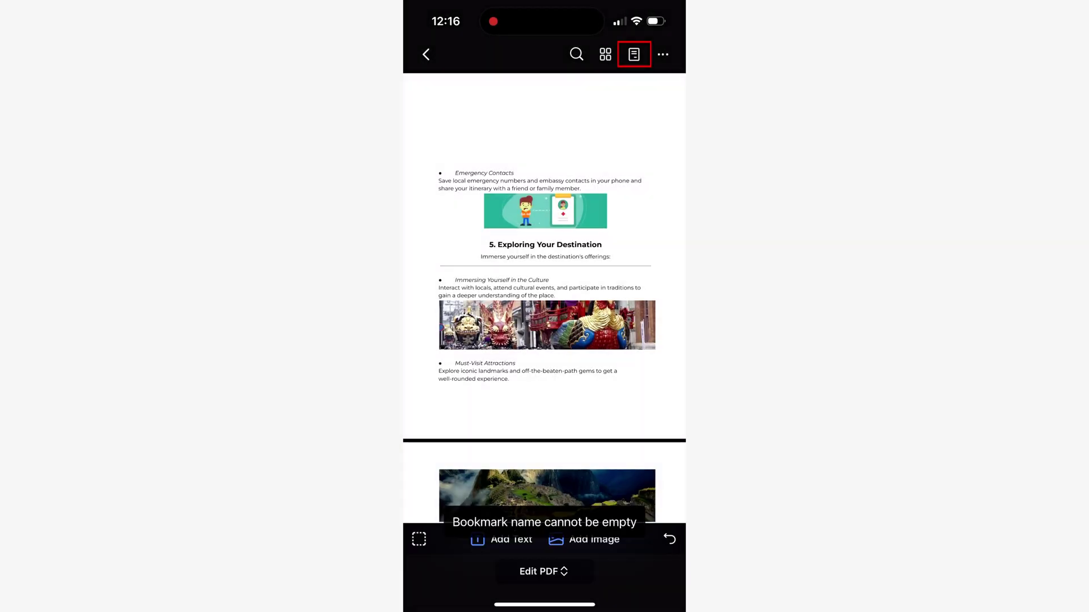
{"action": "left_click", "coordinate": [634, 54]}
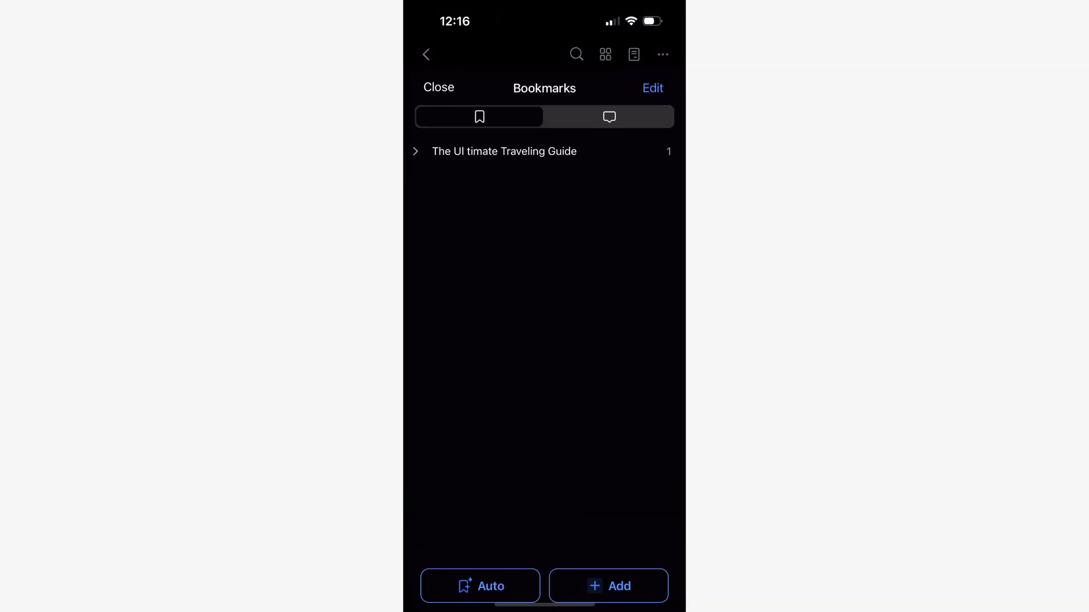
{"action": "left_click", "coordinate": [608, 571]}
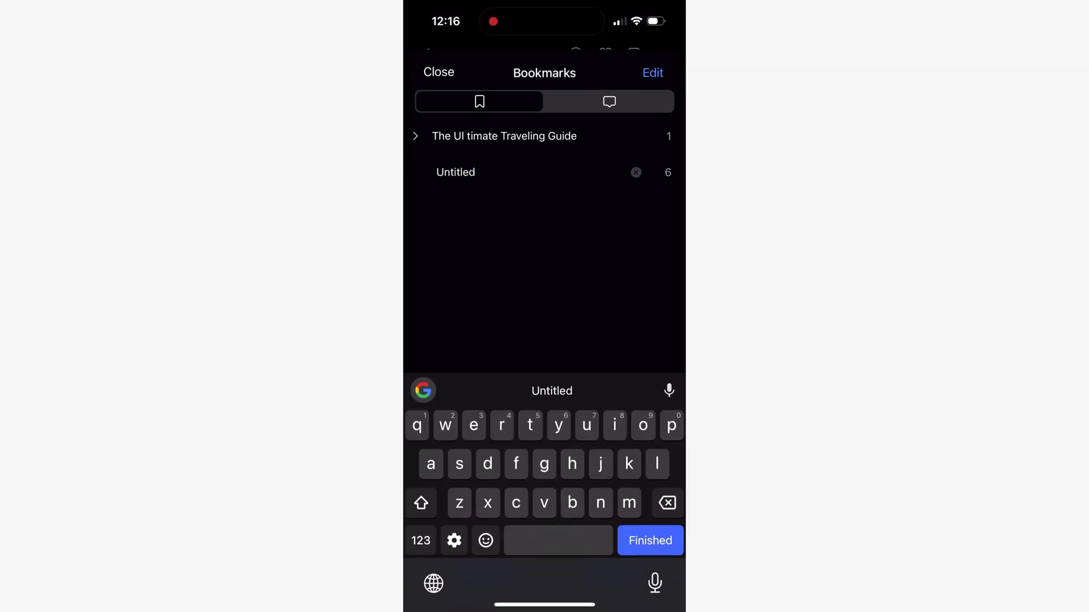
{"action": "double_click", "coordinate": [456, 172]}
{"action": "type", "text": "Explori"}
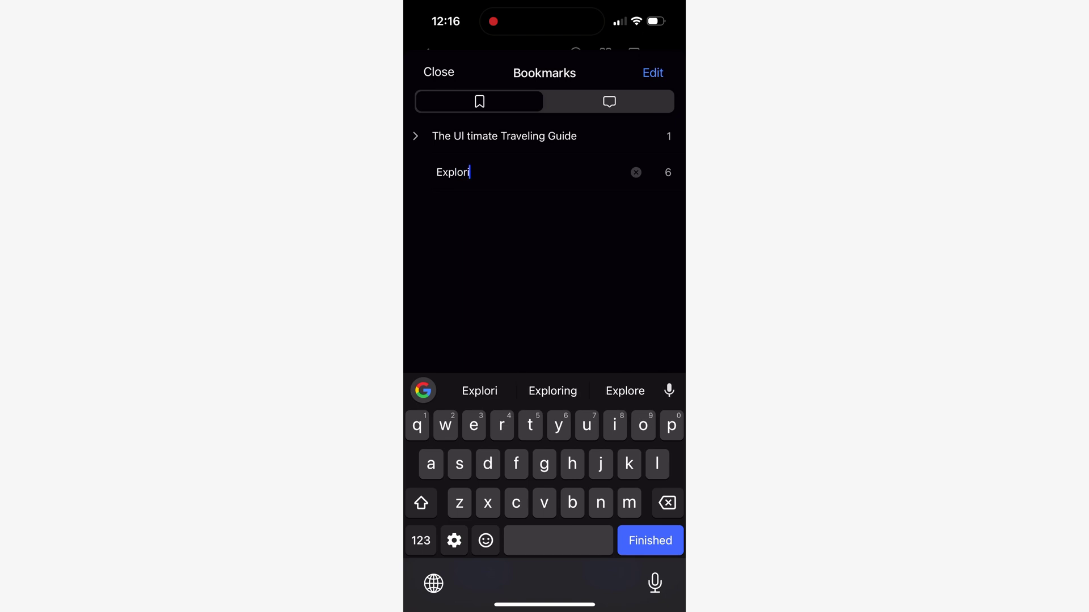
{"action": "type", "text": "ng Your "}
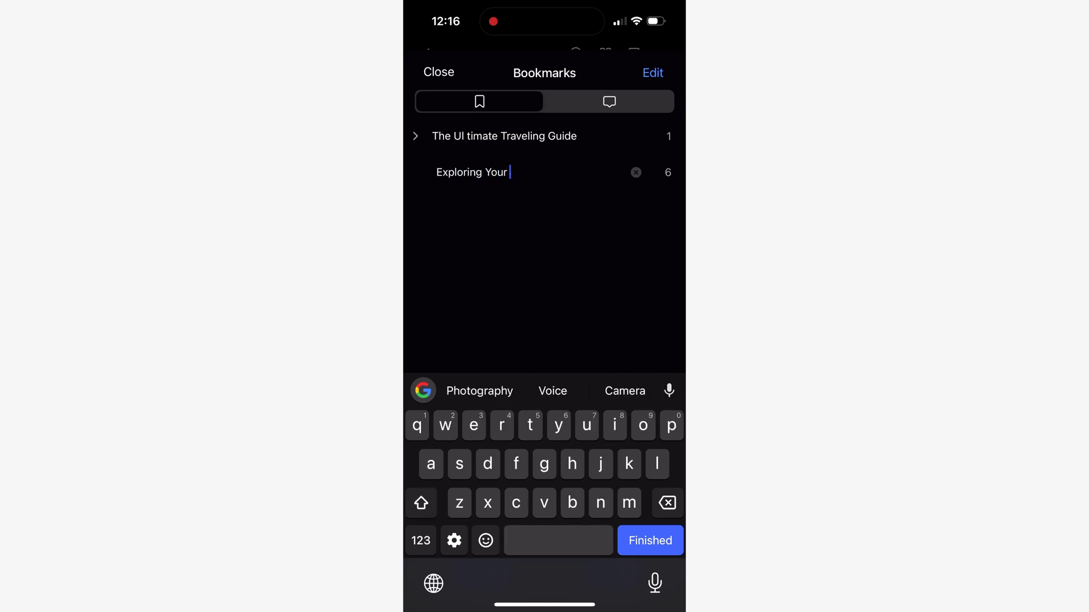
{"action": "type", "text": "Destin"}
{"action": "key", "text": "BackSpace"}
{"action": "key", "text": "BackSpace"}
{"action": "left_click", "coordinate": [625, 391]}
{"action": "key", "text": "Return"}
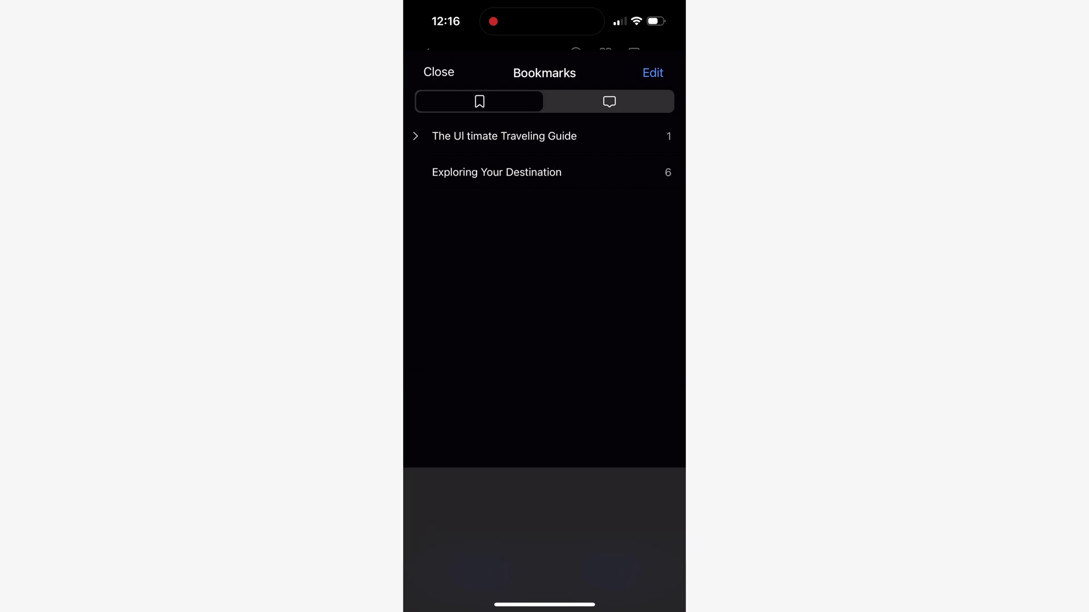
Switch to Insert link mode and mark a page-link area over the 'Transportation and Accommodation' index entry.
{"action": "left_click", "coordinate": [496, 172]}
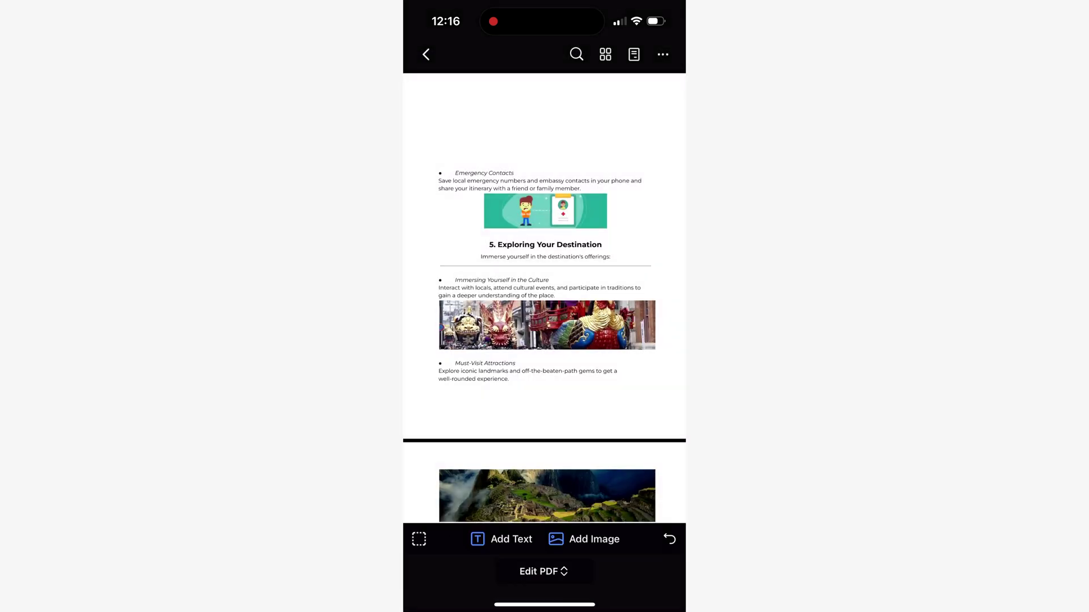
{"action": "scroll", "coordinate": [544, 295], "scroll_direction": "up", "scroll_amount": 20}
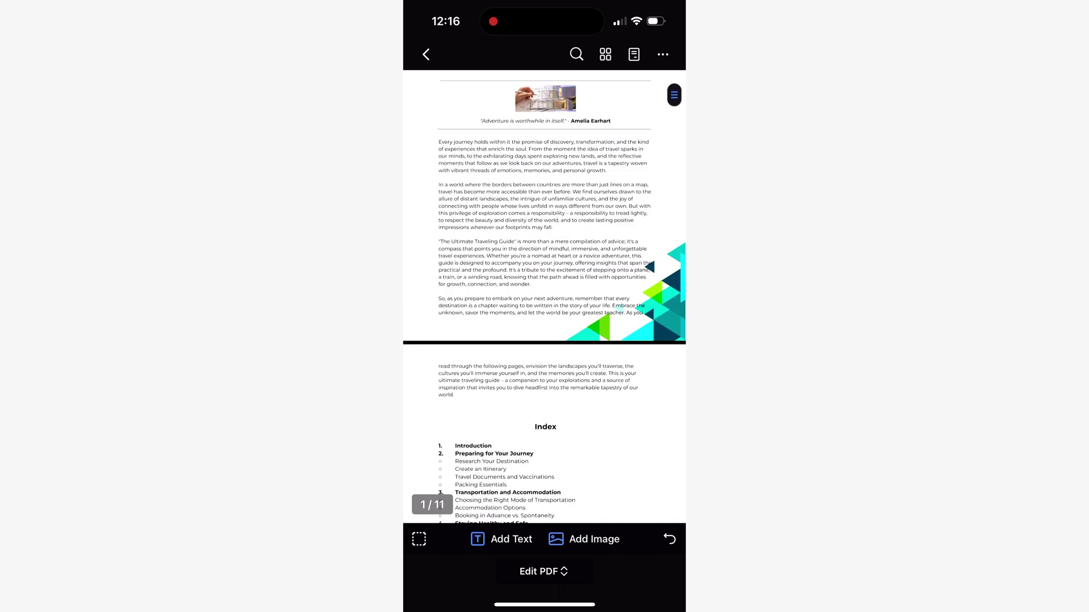
{"action": "scroll", "coordinate": [544, 295], "scroll_direction": "down", "scroll_amount": 5}
{"action": "scroll", "coordinate": [544, 295], "scroll_direction": "up", "scroll_amount": 5}
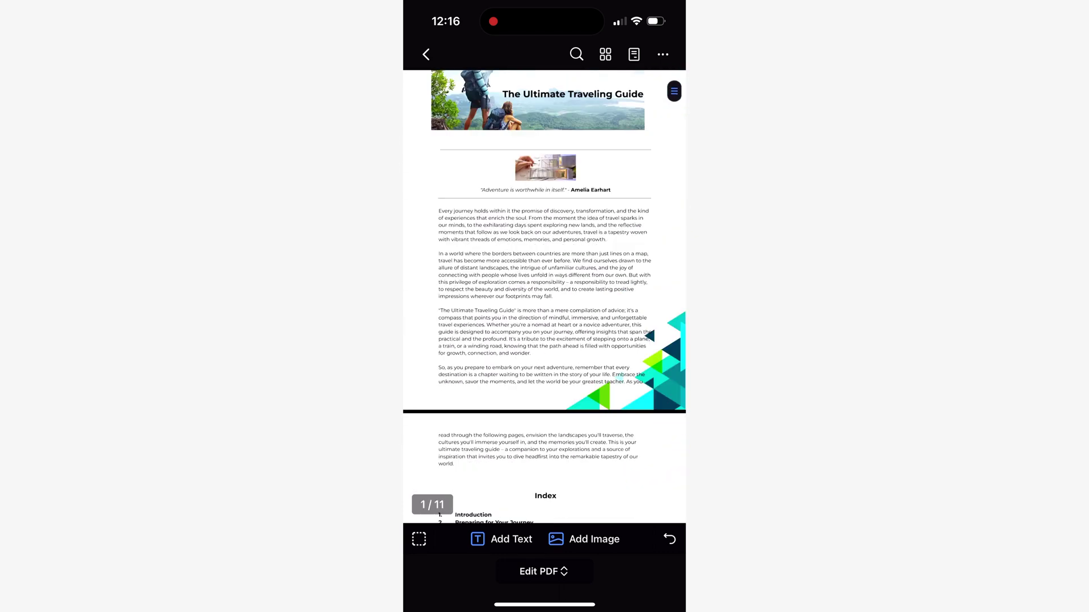
{"action": "left_click", "coordinate": [544, 571]}
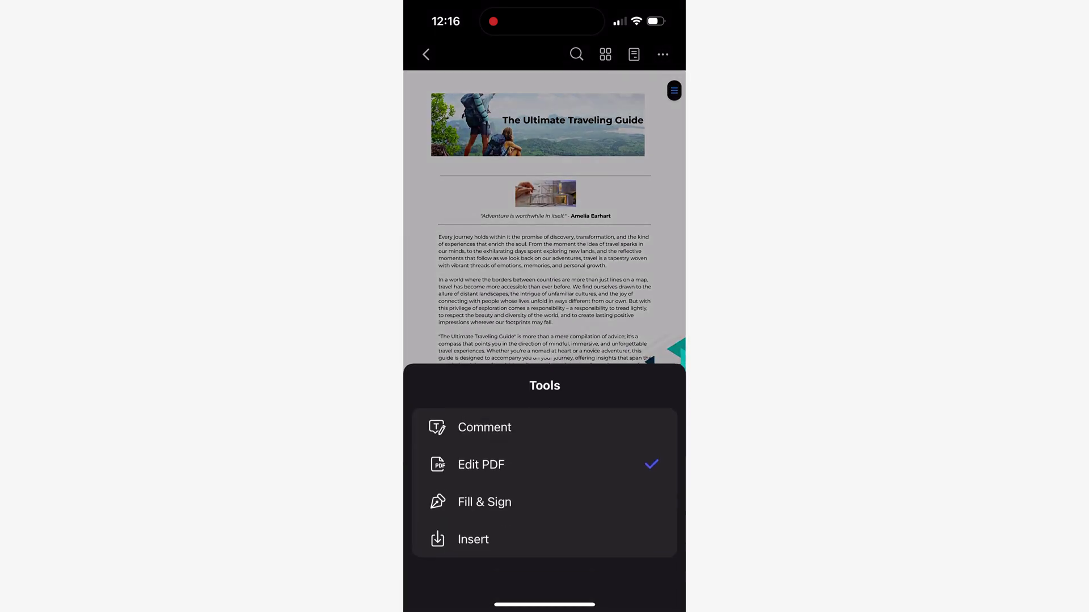
{"action": "left_click", "coordinate": [473, 539]}
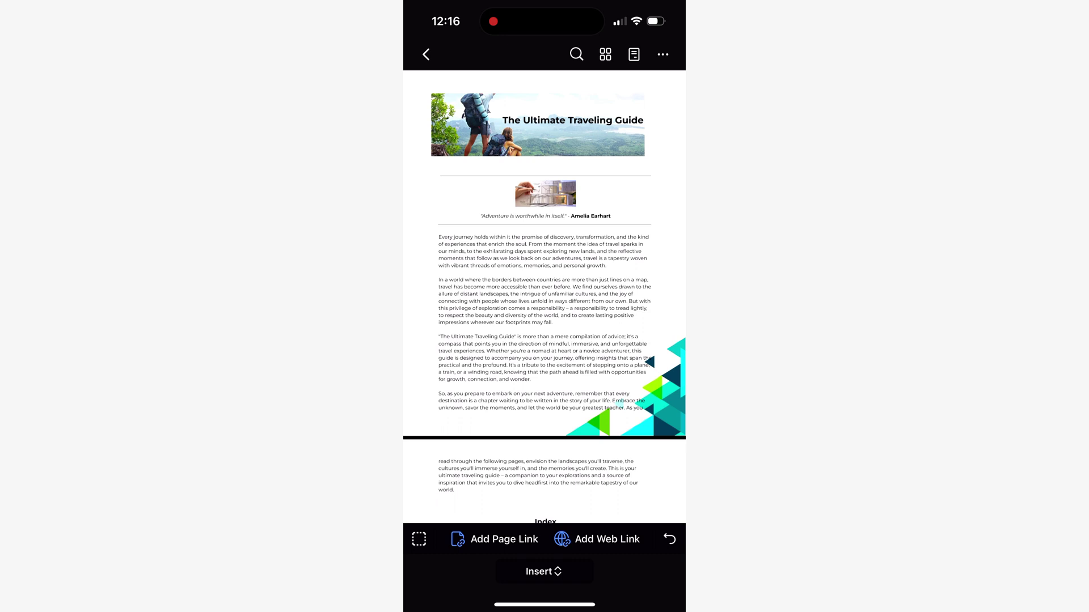
{"action": "left_click", "coordinate": [544, 571]}
{"action": "left_click", "coordinate": [473, 539]}
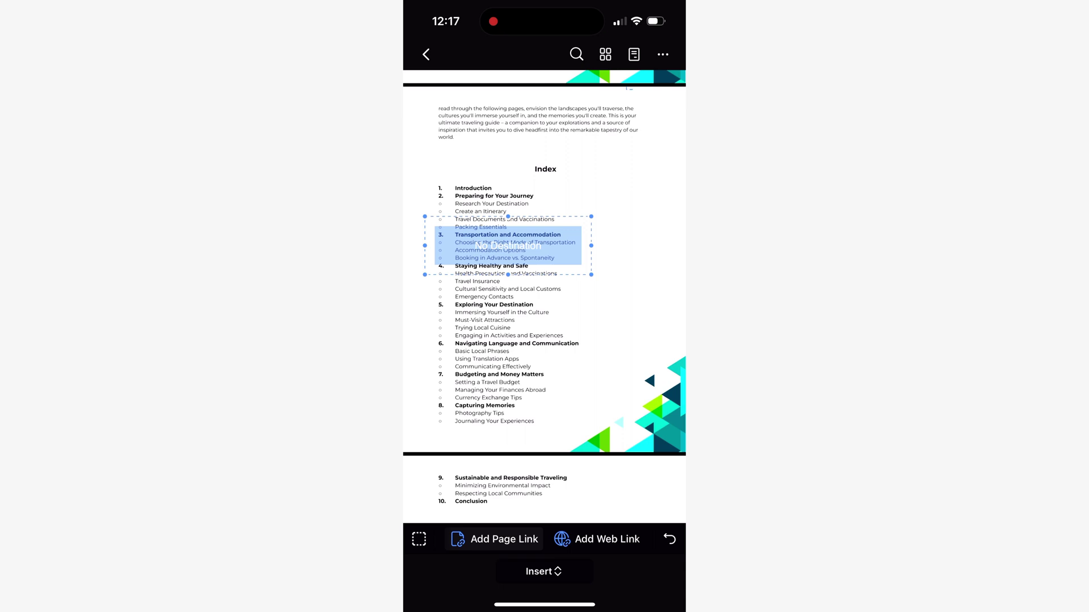
Set the index link's landing page to page 4 and confirm it.
{"action": "left_click", "coordinate": [507, 245]}
{"action": "left_click", "coordinate": [452, 189]}
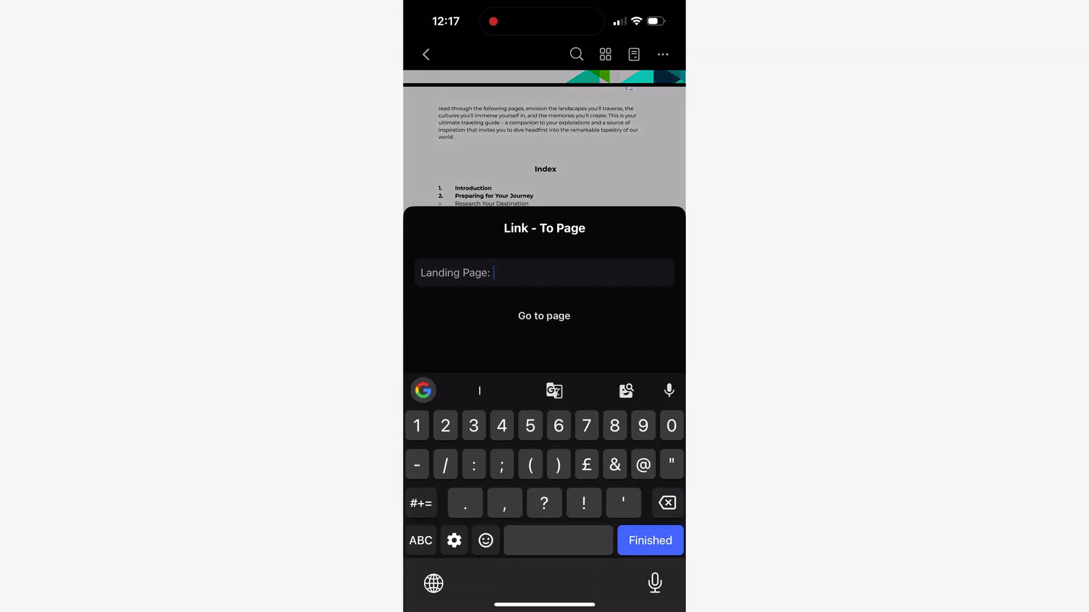
{"action": "type", "text": "3"}
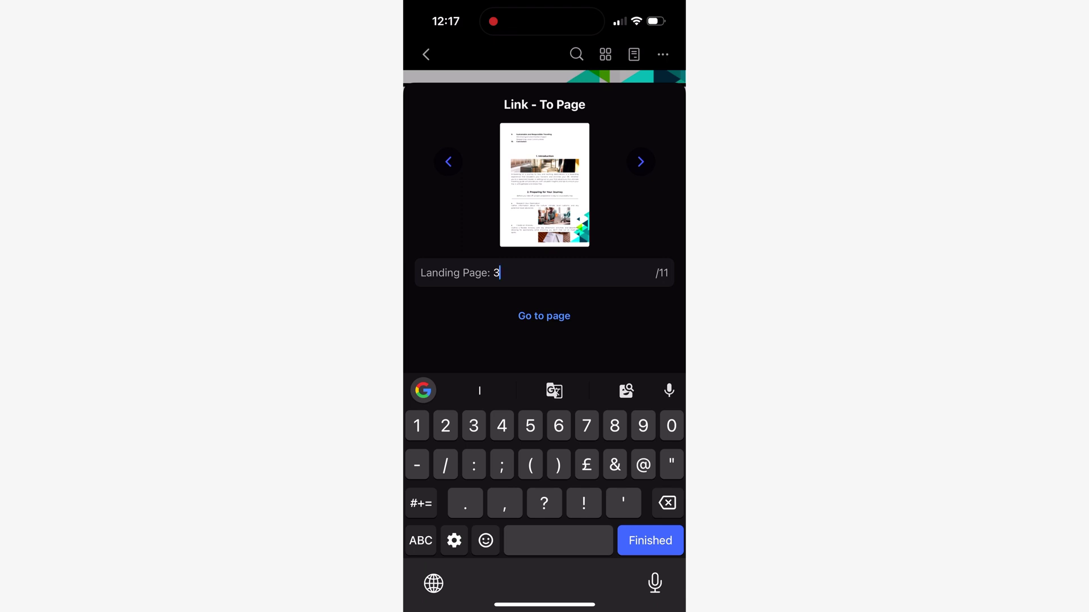
{"action": "type", "text": "5"}
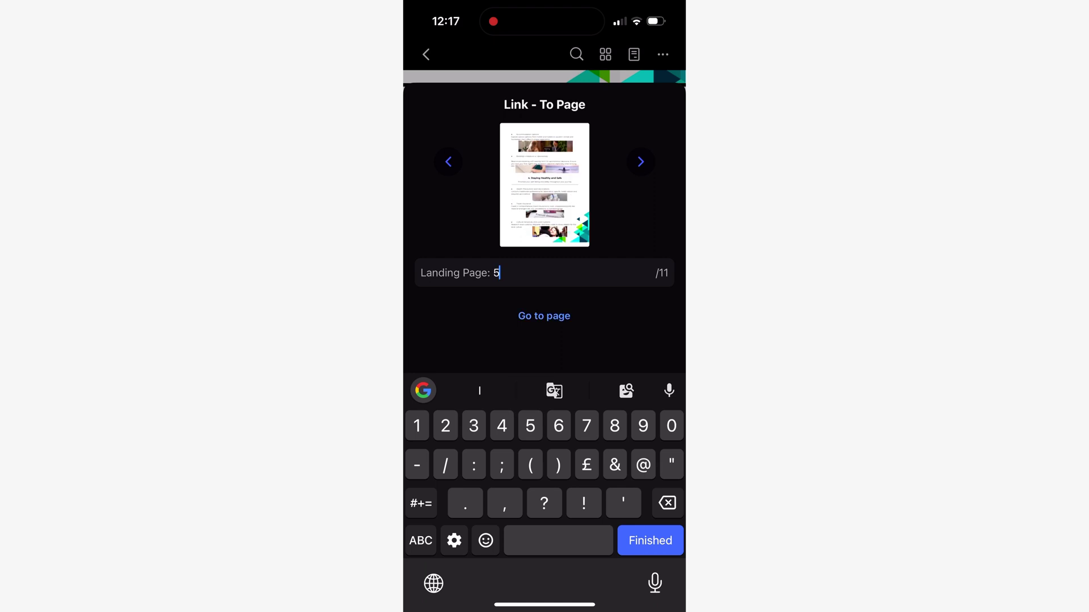
{"action": "key", "text": "BackSpace"}
{"action": "type", "text": "4"}
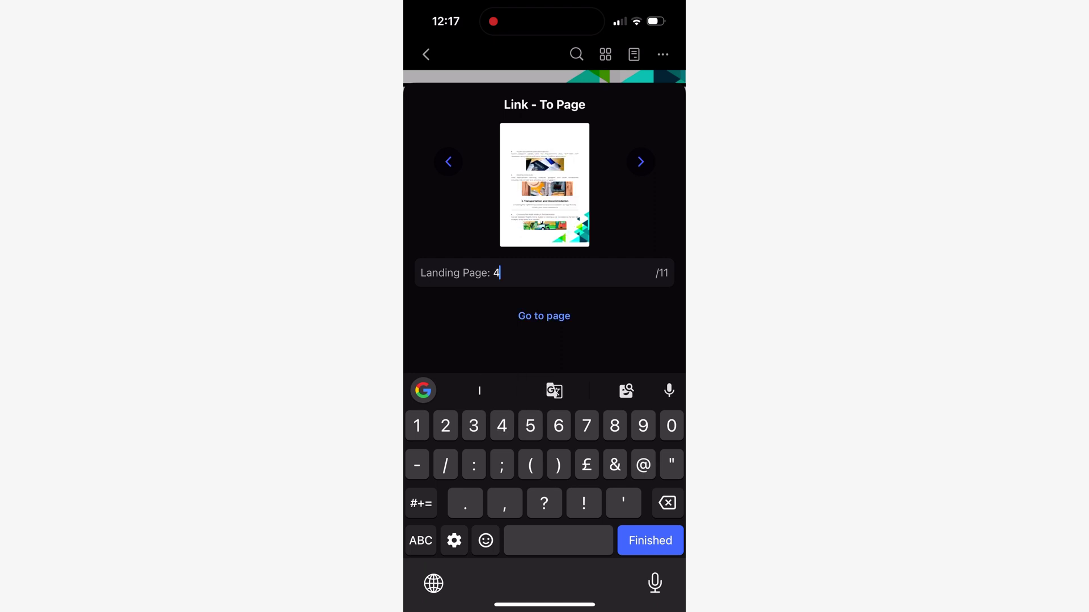
{"action": "key", "text": "Return"}
{"action": "scroll", "coordinate": [544, 283], "scroll_direction": "down", "scroll_amount": 5}
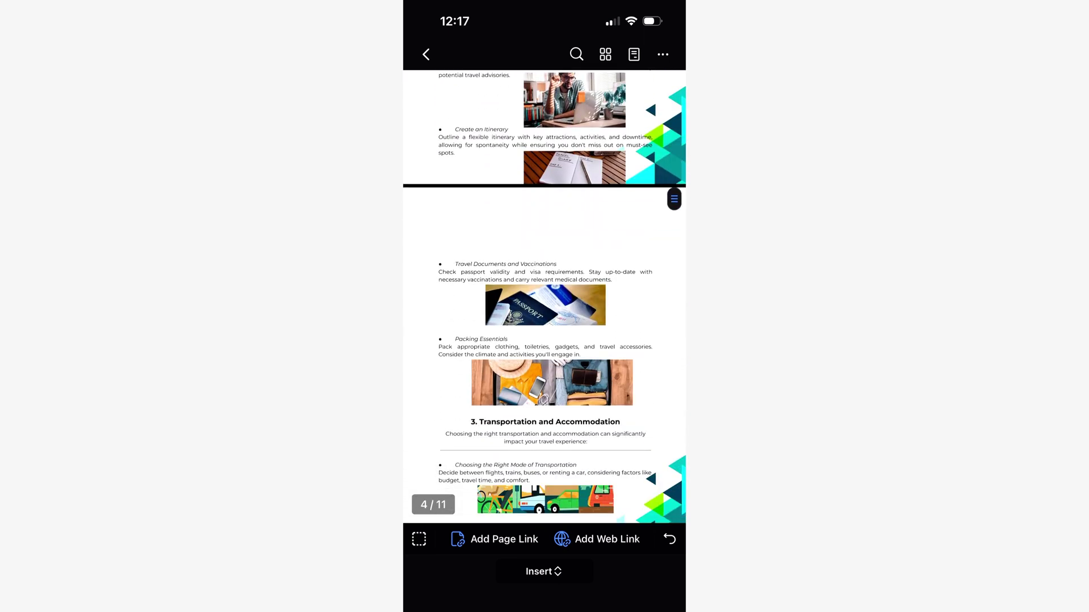
{"action": "scroll", "coordinate": [544, 295], "scroll_direction": "down", "scroll_amount": 5}
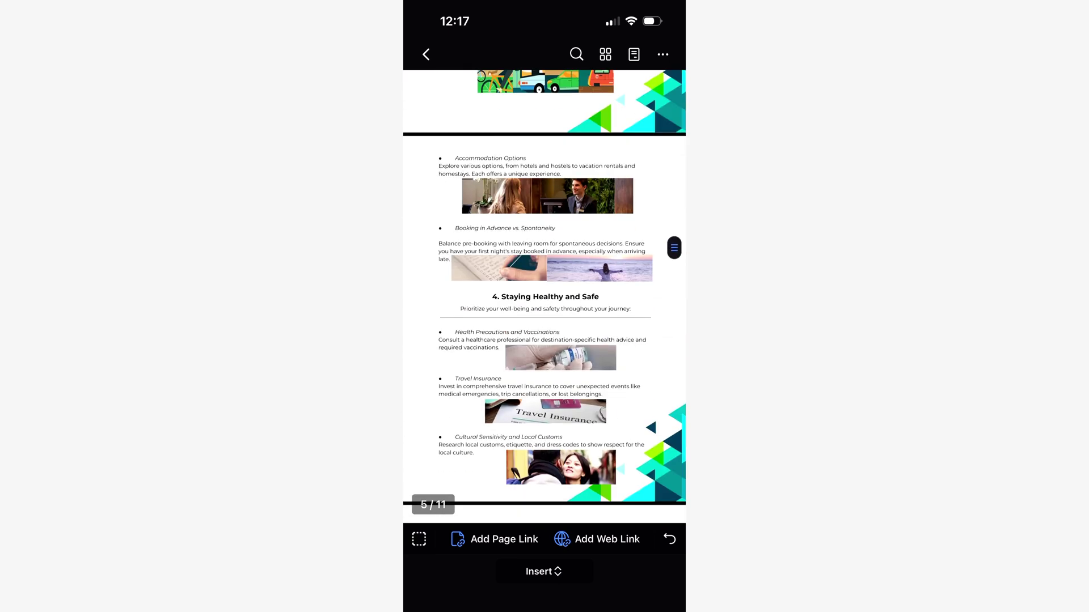